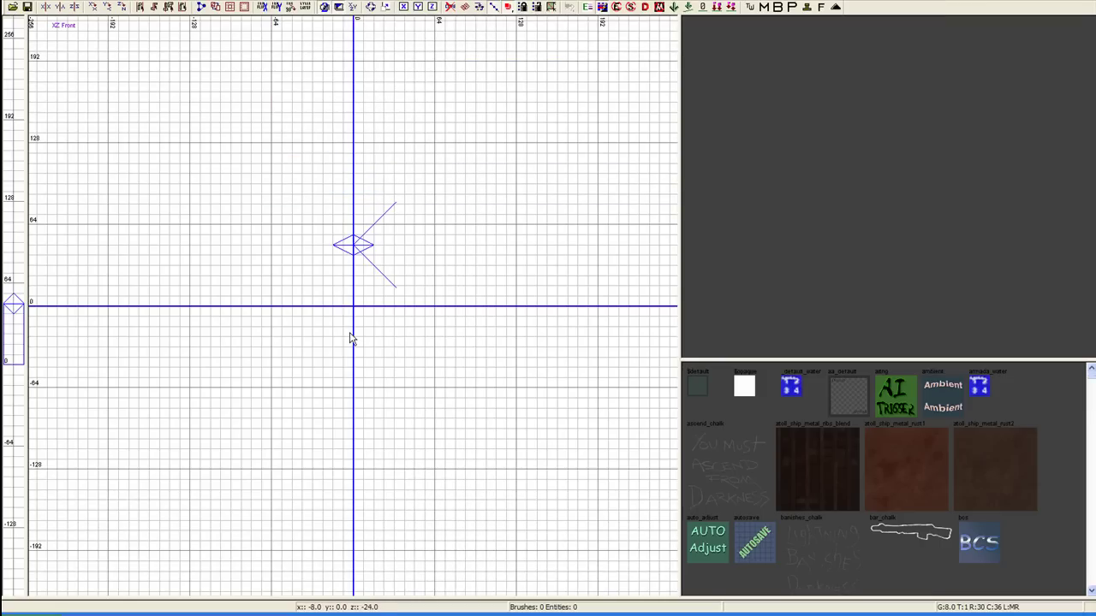
# Draw a box brush about 144 units wide and 24 units high in the front view, resting on the zero line
pyautogui.moveTo(270, 280); pyautogui.dragTo(446, 305)
pyautogui.moveTo(888, 231)
pyautogui.mouseDown(button='right')
pyautogui.moveTo(888, 300)
pyautogui.moveTo(950, 257)
pyautogui.moveTo(839, 274)
pyautogui.moveTo(907, 265)
pyautogui.moveTo(907, 180)
pyautogui.moveTo(907, 248)
pyautogui.moveTo(865, 205)
pyautogui.moveTo(918, 254)
pyautogui.mouseUp(button='right')
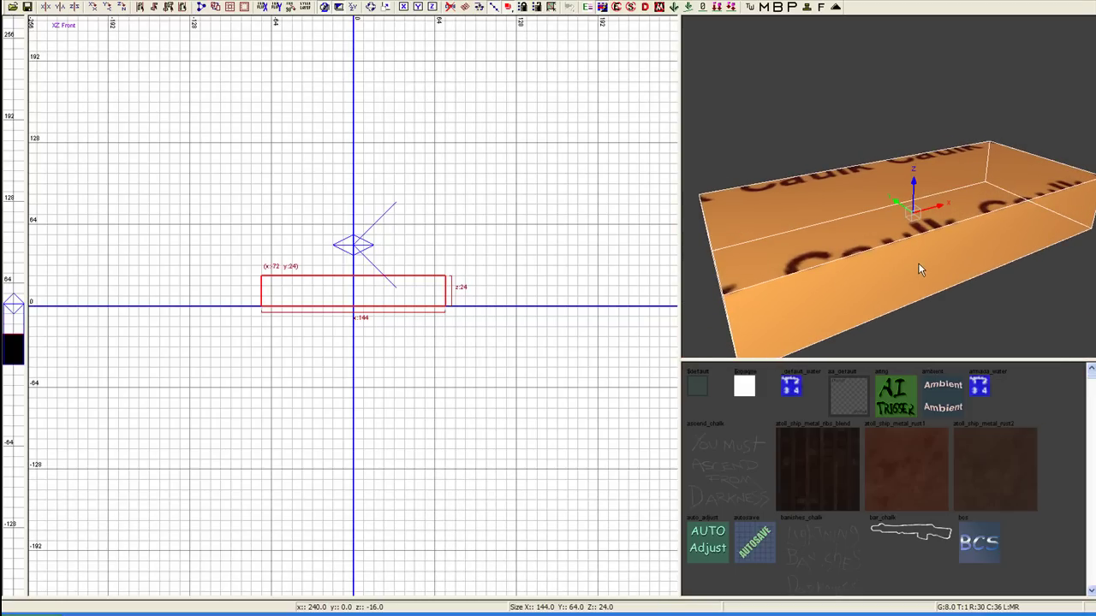
pyautogui.scroll(-2, 918, 267)
pyautogui.press('Escape')
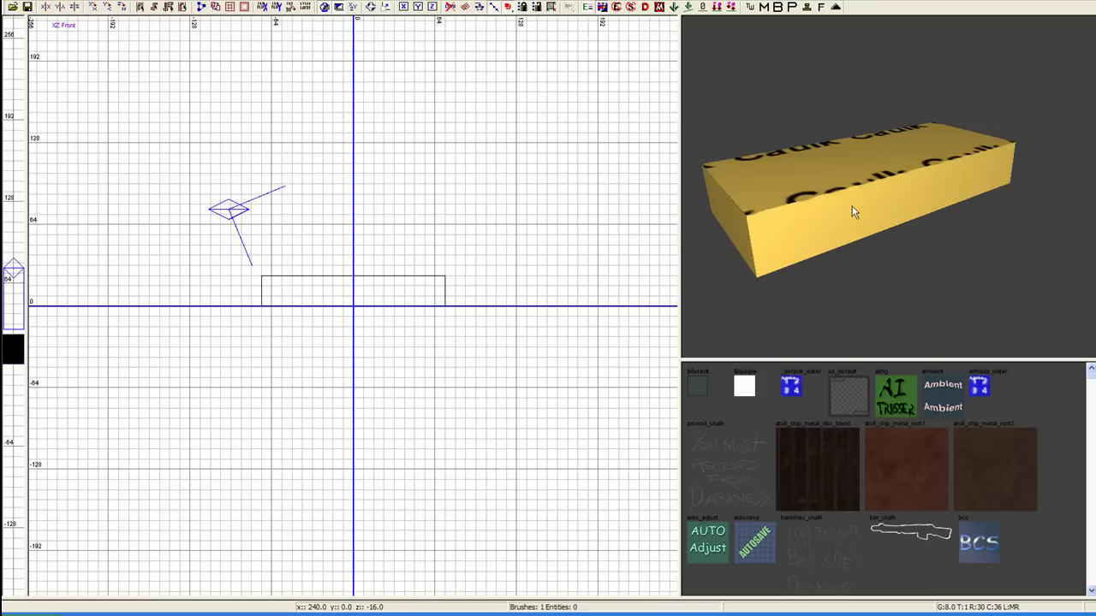
# Lower the top of the box brush so it is 8 units thick
pyautogui.keyDown('shift'); pyautogui.click(851, 212); pyautogui.keyUp('shift')
pyautogui.moveTo(357, 218); pyautogui.dragTo(358, 238)
pyautogui.moveTo(873, 266); pyautogui.dragTo(873, 240, button='right')
pyautogui.moveTo(967, 216)
pyautogui.keyDown('ctrl'); pyautogui.mouseDown(button='right')
pyautogui.moveTo(940, 245)
pyautogui.moveTo(891, 223)
pyautogui.moveTo(893, 236)
pyautogui.mouseUp(button='right'); pyautogui.keyUp('ctrl')
pyautogui.press('Escape')
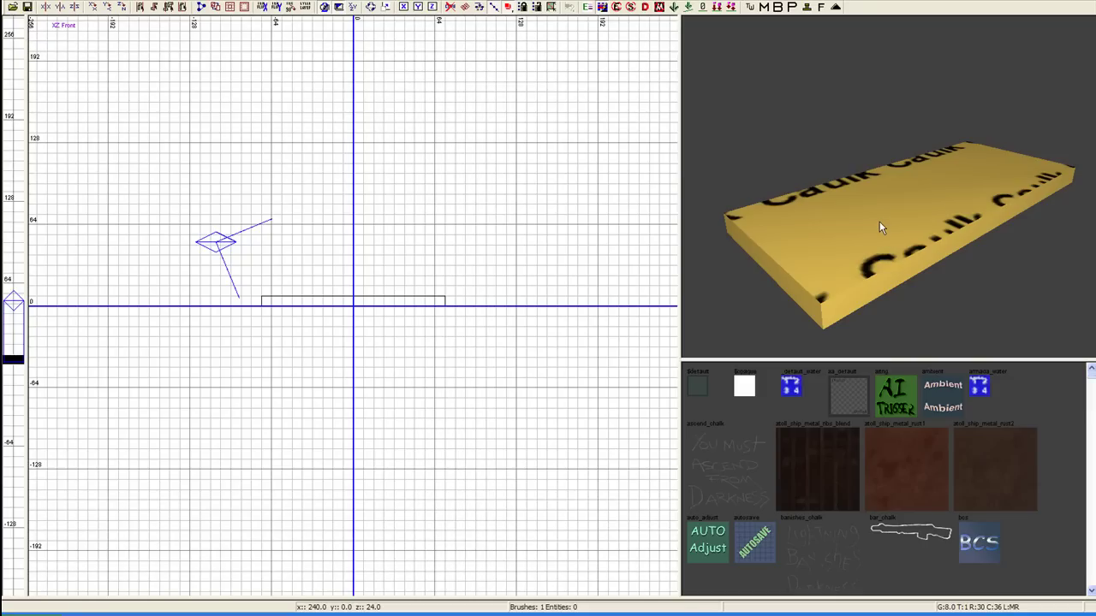
# Apply the atoll_ship_metal_rust1 texture to only the top face of the block and browse the other textures
pyautogui.press('d')
pyautogui.keyDown('ctrl'); pyautogui.keyDown('shift'); pyautogui.click(879, 221); pyautogui.keyUp('shift'); pyautogui.keyUp('ctrl')
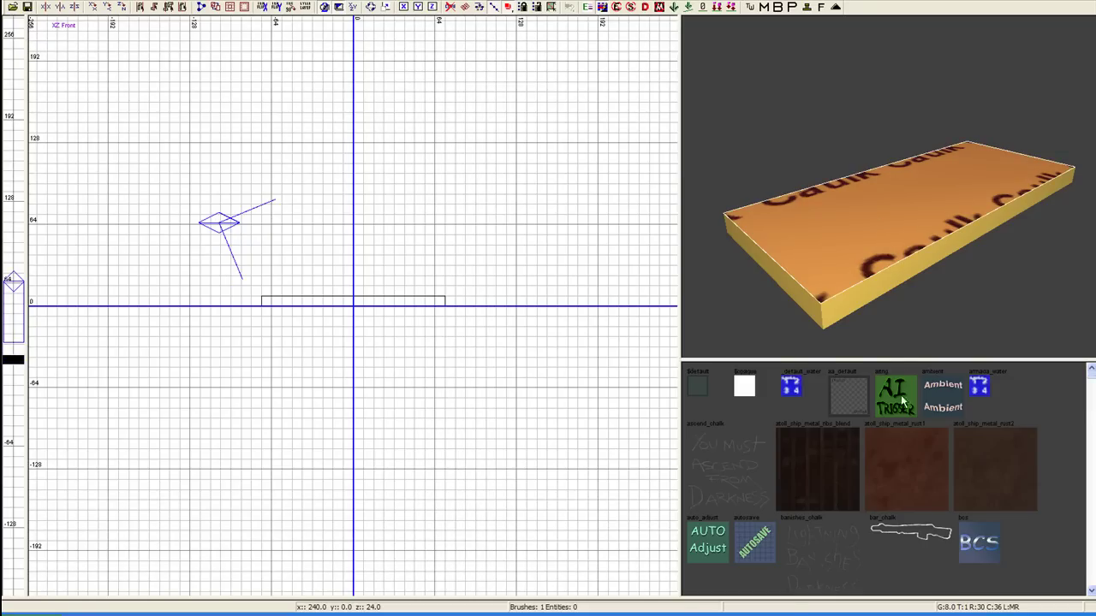
pyautogui.click(910, 466)
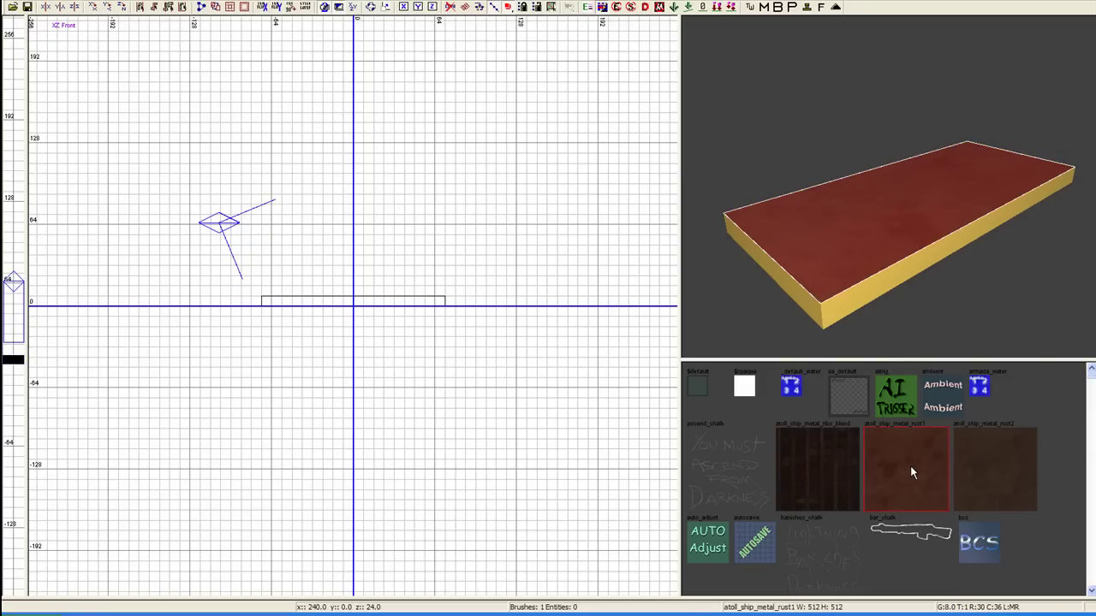
pyautogui.scroll(-10, 910, 466)
pyautogui.scroll(-6, 910, 465)
pyautogui.scroll(2, 907, 459)
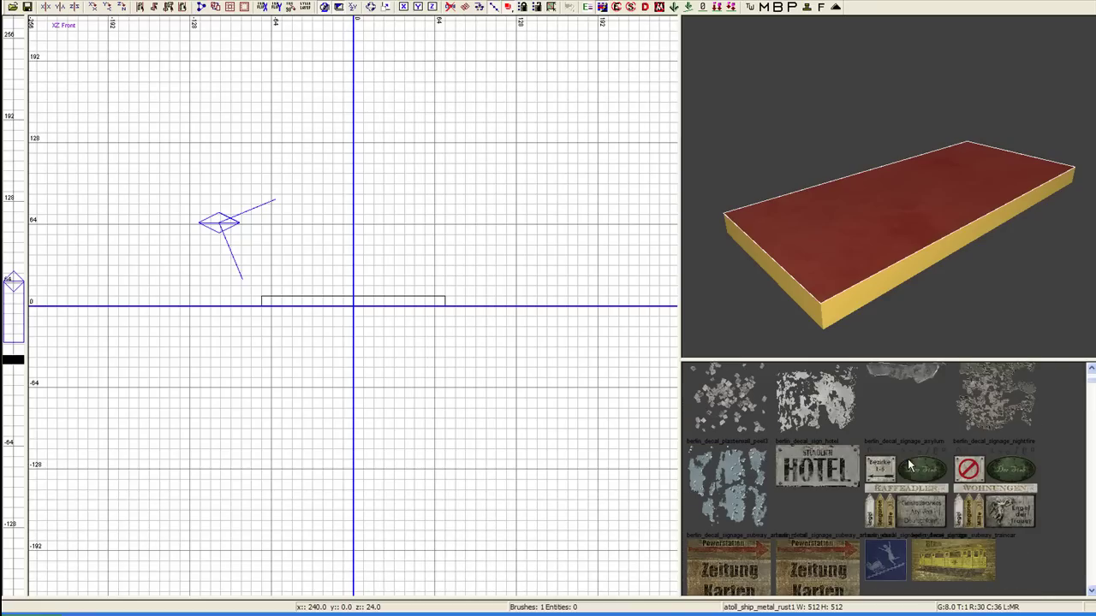
# Copy the Caulk texture from the block's side back onto its top face
pyautogui.middleClick(862, 301)
pyautogui.press('Escape')
pyautogui.moveTo(861, 300)
pyautogui.mouseDown(button='right')
pyautogui.moveTo(862, 329)
pyautogui.moveTo(865, 287)
pyautogui.moveTo(865, 318)
pyautogui.mouseUp(button='right')
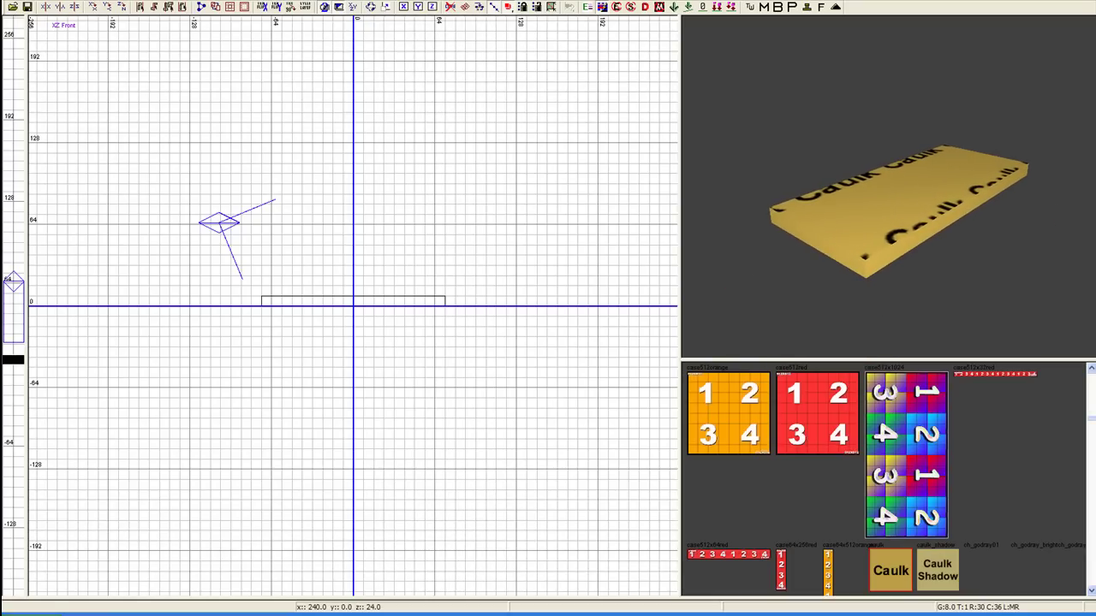
# In the XY Top view, rotate the whole block two quarter turns about the X axis and two about the Y axis
pyautogui.keyDown('shift'); pyautogui.click(911, 219); pyautogui.keyUp('shift')
pyautogui.hotkey('ctrl', 'Tab')
pyautogui.hotkey('ctrl', 'Tab')
pyautogui.moveTo(927, 202); pyautogui.dragTo(925, 175, button='right')
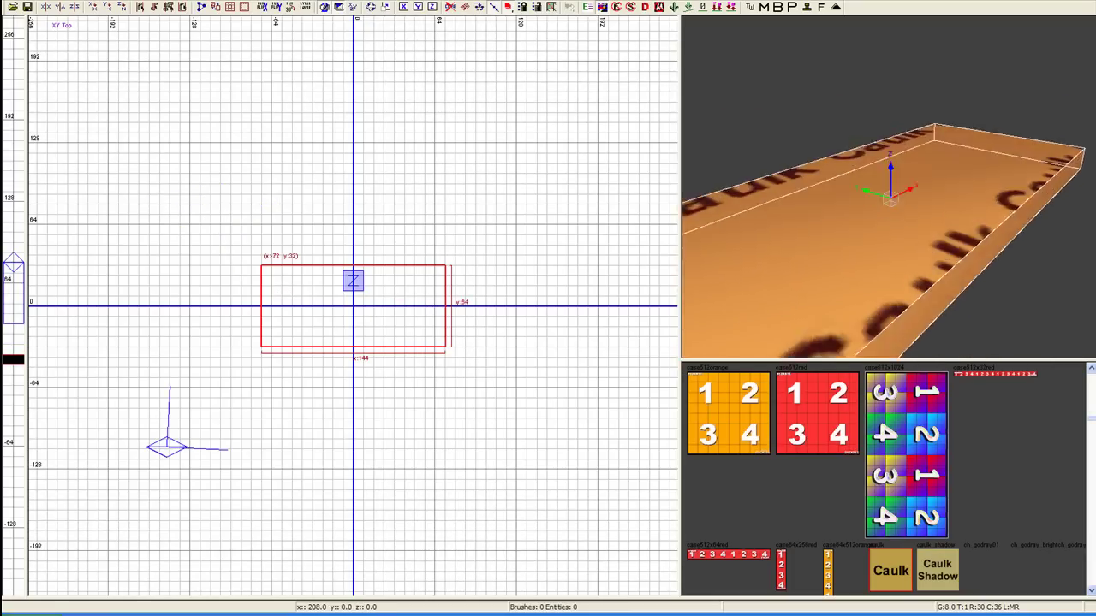
pyautogui.scroll(4, 927, 200)
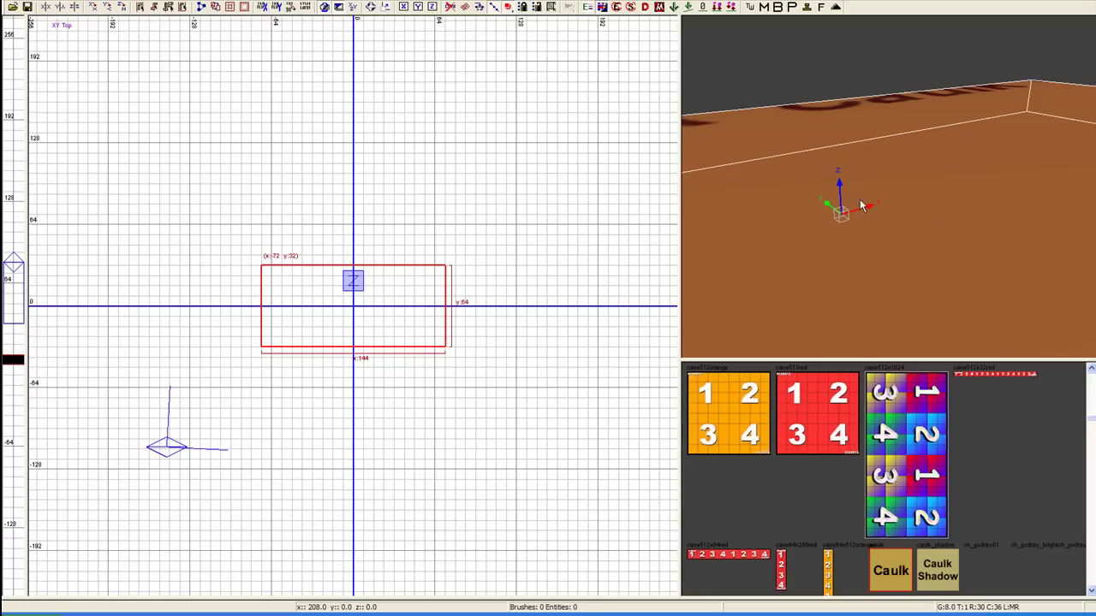
pyautogui.scroll(-6, 891, 220)
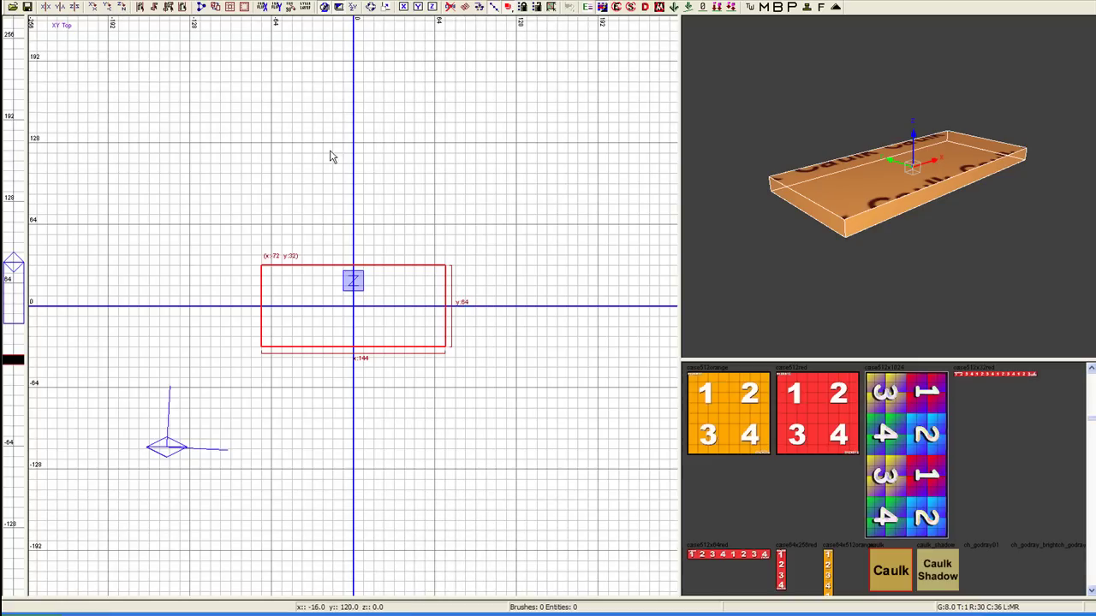
pyautogui.click(95, 7)
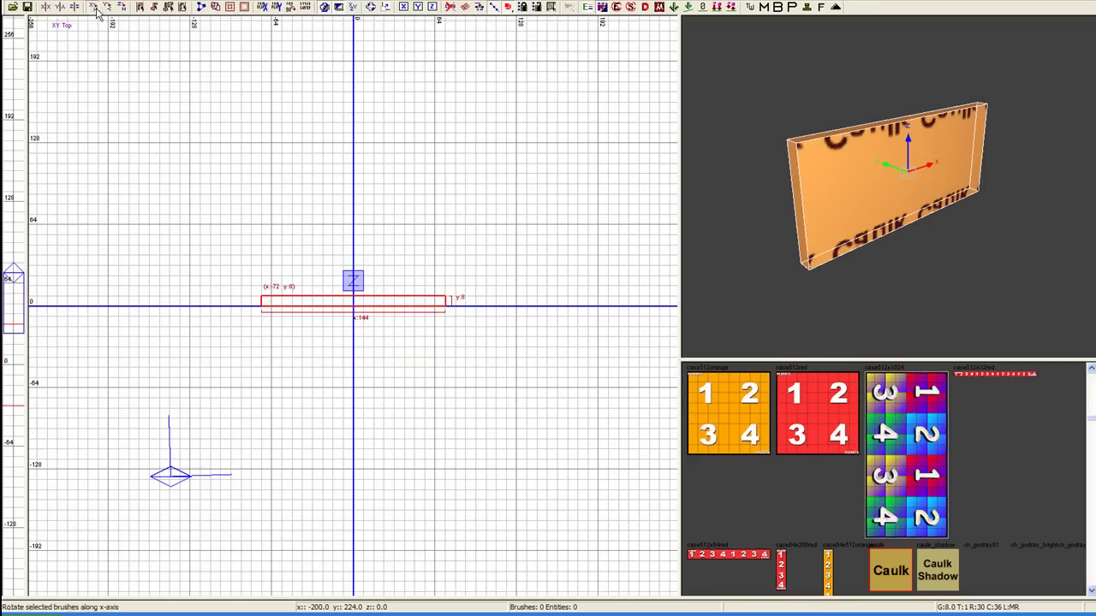
pyautogui.click(96, 8)
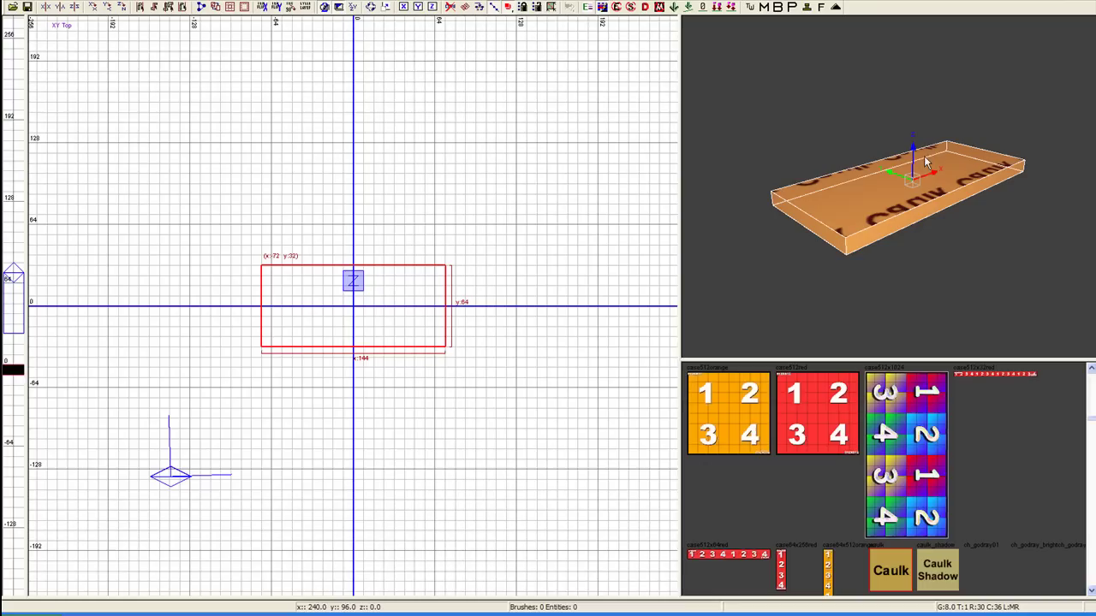
pyautogui.click(109, 8)
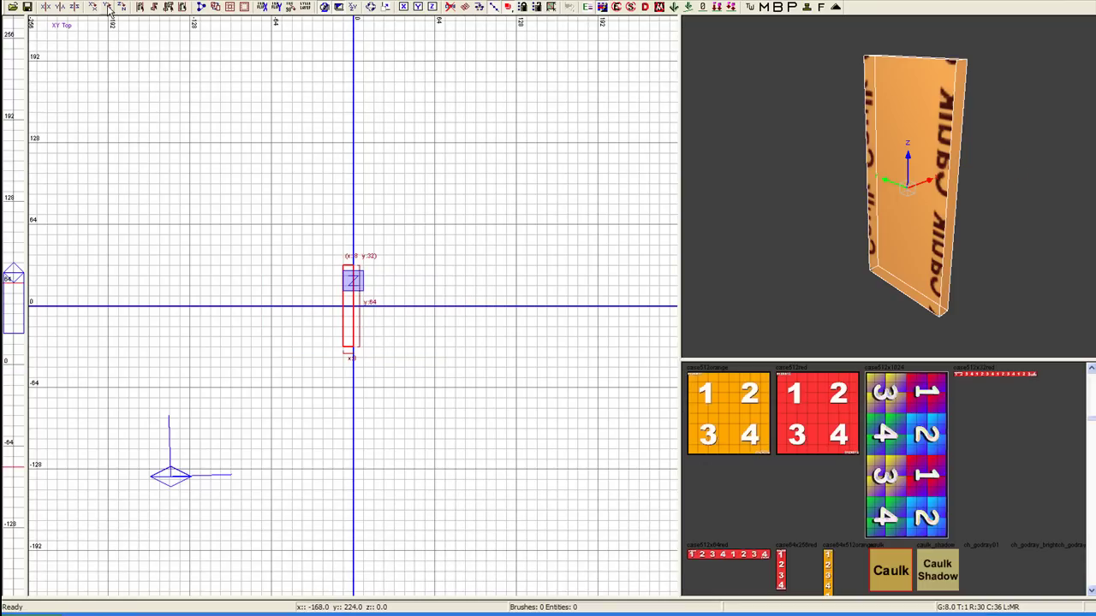
pyautogui.click(109, 8)
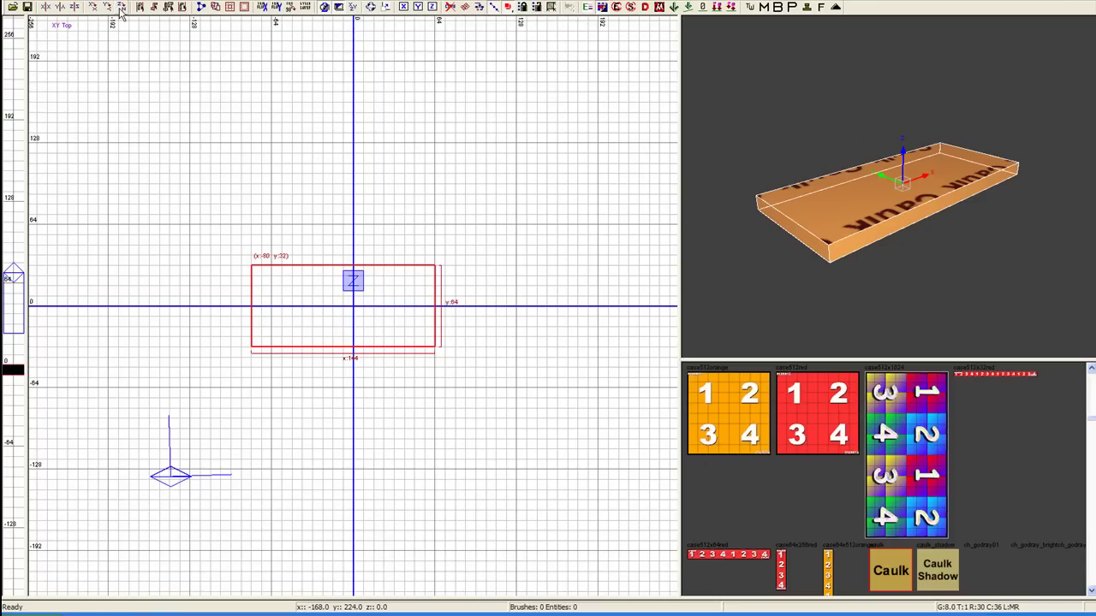
# Rotate the block repeatedly about the Z axis in quarter turns
pyautogui.click(122, 8)
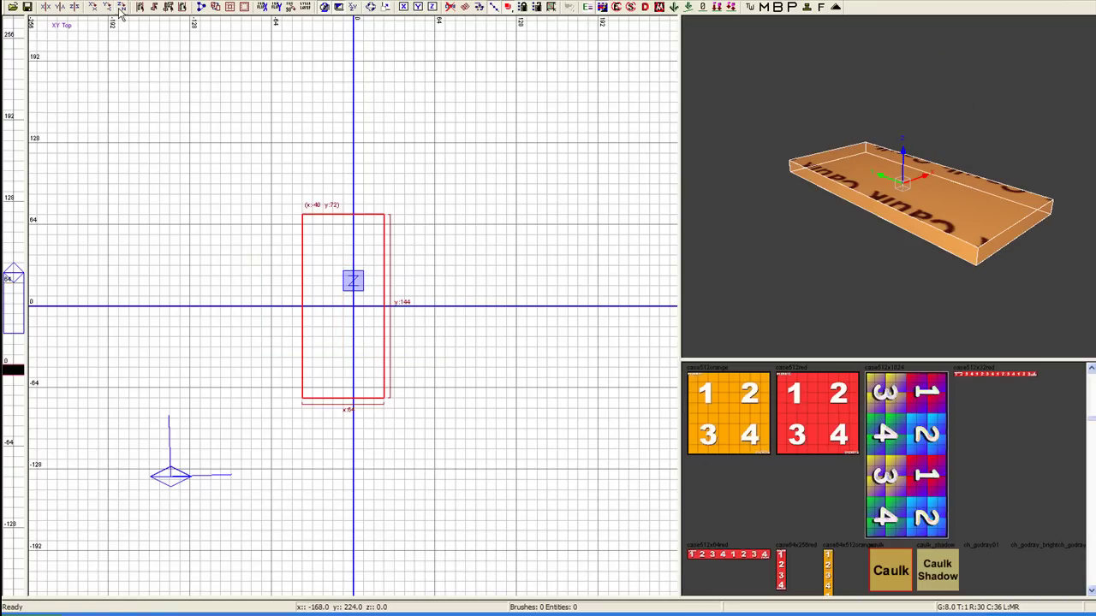
pyautogui.click(122, 9)
pyautogui.click(121, 8)
pyautogui.click(121, 9)
pyautogui.click(122, 9)
pyautogui.click(121, 8)
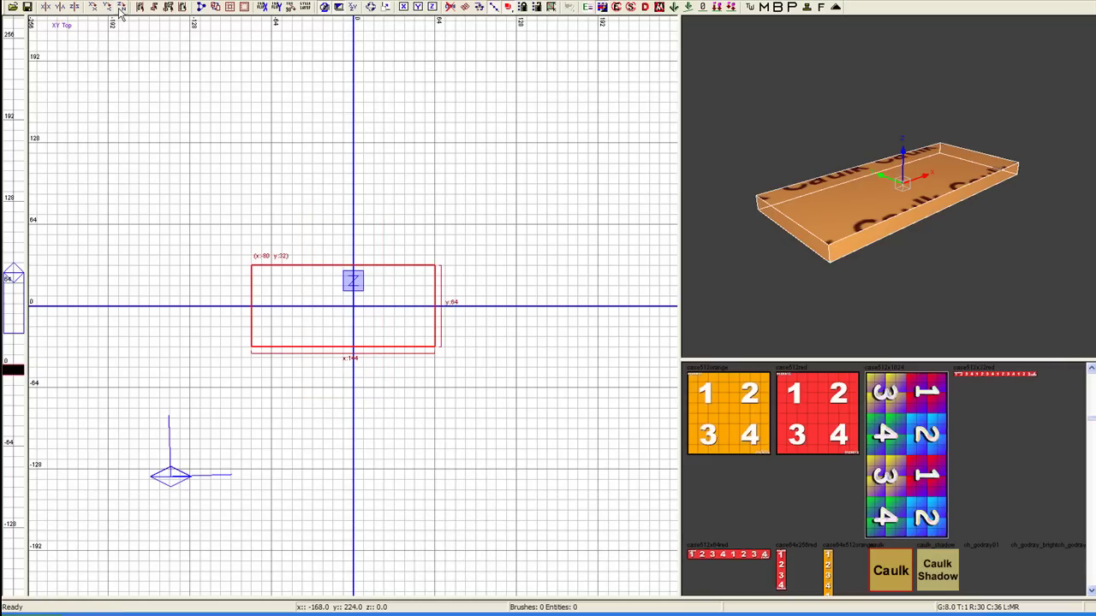
pyautogui.click(122, 8)
pyautogui.click(120, 10)
# Undo the last four Z-axis rotations of the block
pyautogui.hotkey('ctrl', 'z')
pyautogui.hotkey('ctrl', 'z')
pyautogui.hotkey('ctrl', 'z')
pyautogui.hotkey('ctrl', 'z')
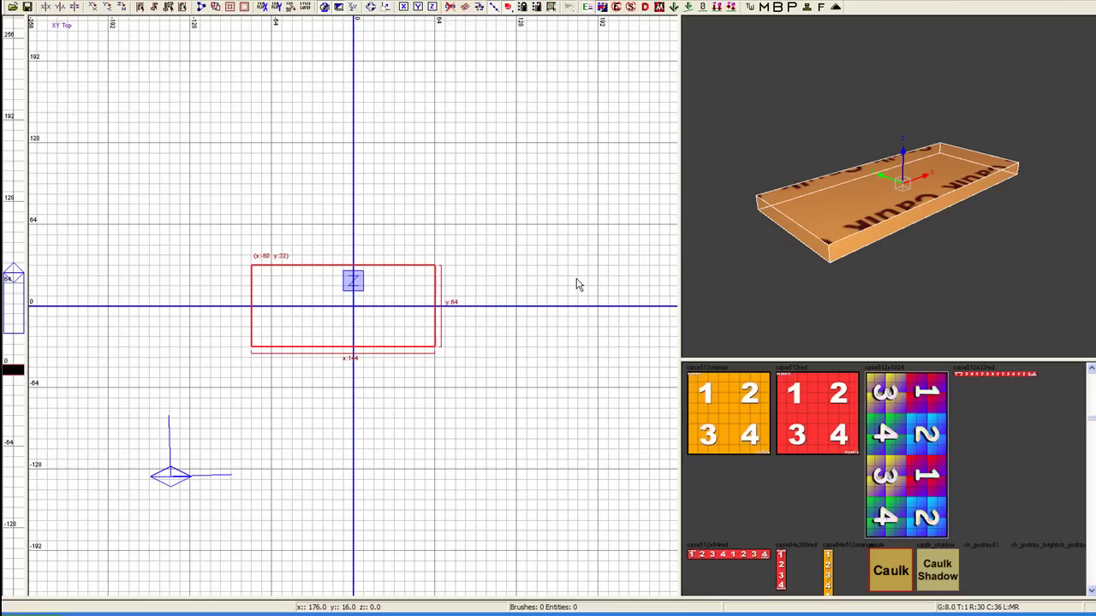
pyautogui.rightClick(911, 211)
pyautogui.press('Up')
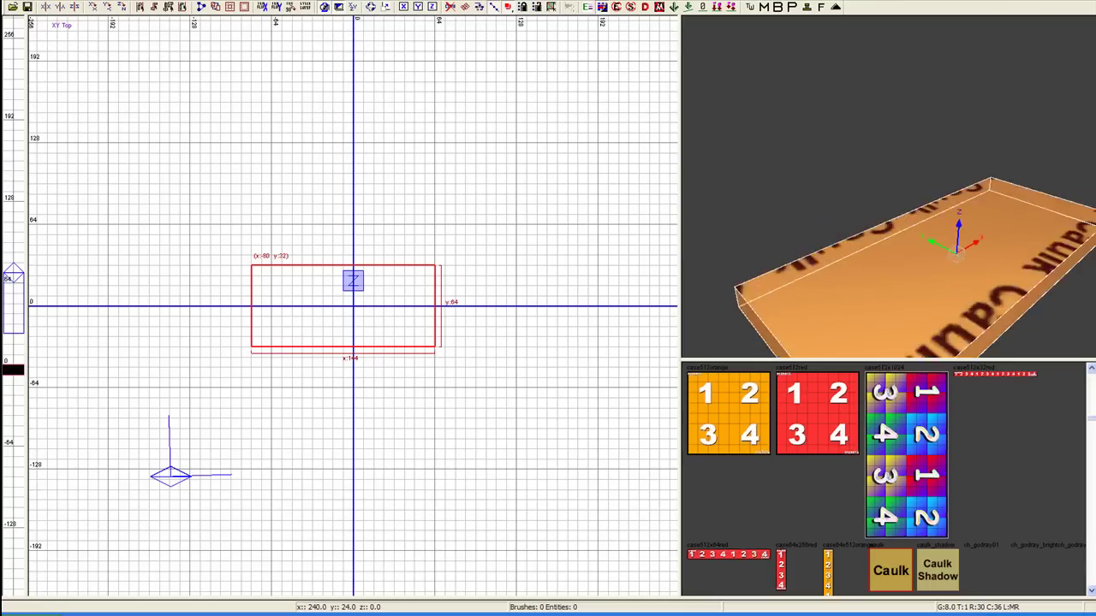
pyautogui.press('Down')
pyautogui.rightClick(910, 207)
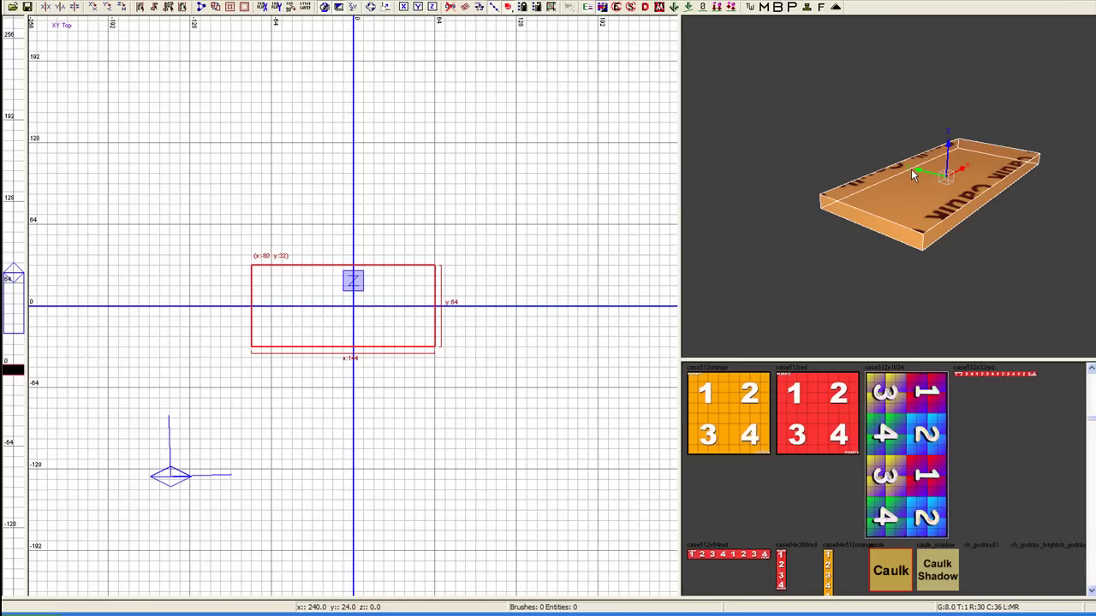
pyautogui.moveTo(916, 182); pyautogui.dragTo(928, 191, button='right')
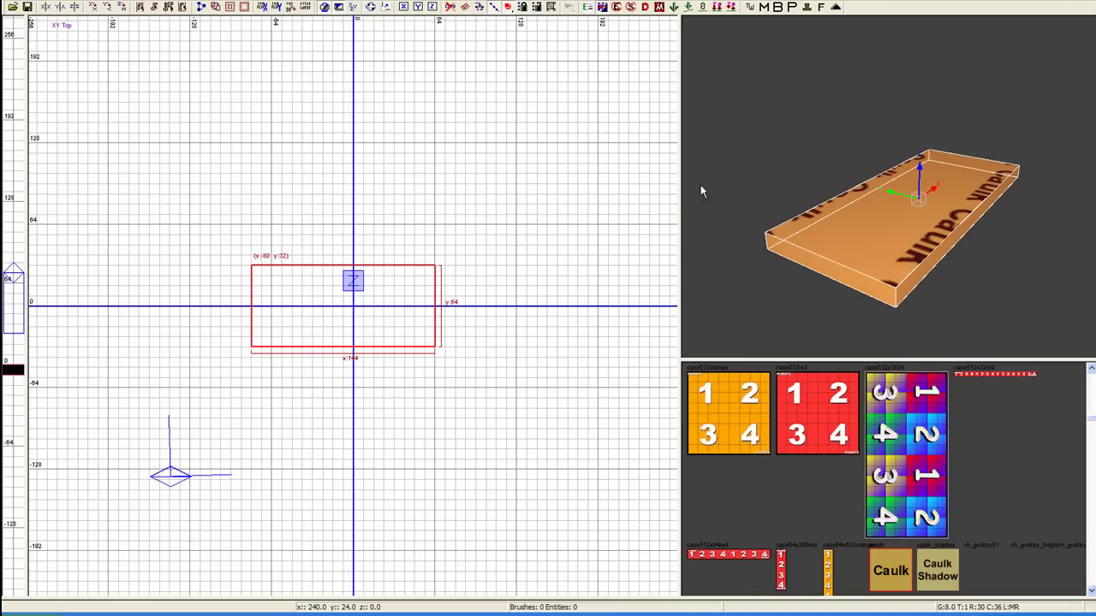
# Shorten the block to 80 units along X by pulling in both of its ends 32 units in the top view
pyautogui.moveTo(496, 252); pyautogui.dragTo(502, 238, button='right')
pyautogui.moveTo(452, 291); pyautogui.dragTo(456, 281, button='right')
pyautogui.scroll(4, 383, 289)
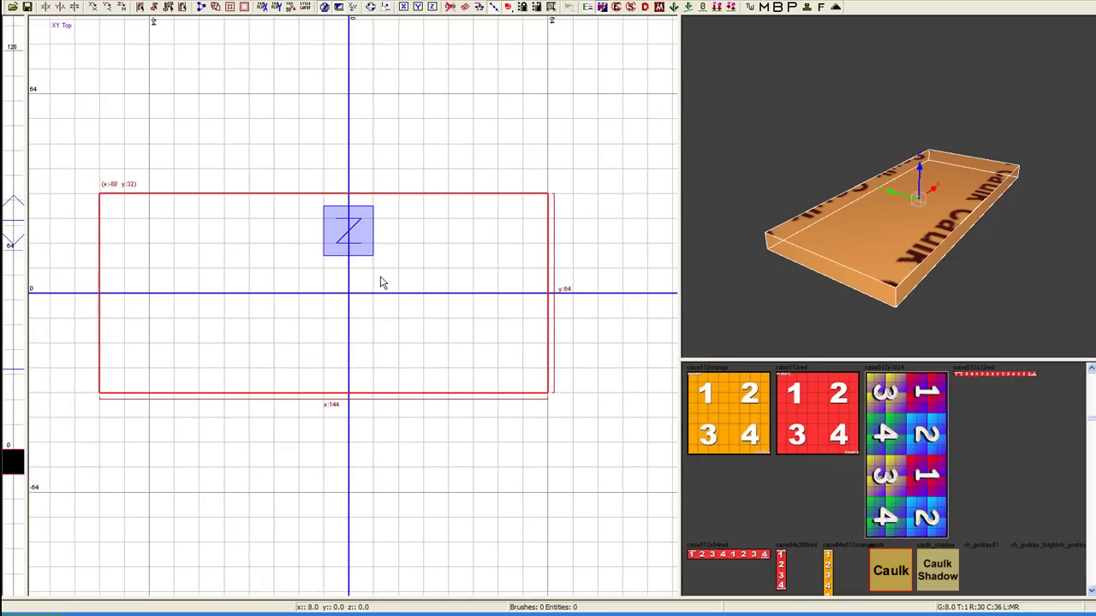
pyautogui.moveTo(66, 305); pyautogui.dragTo(163, 316)
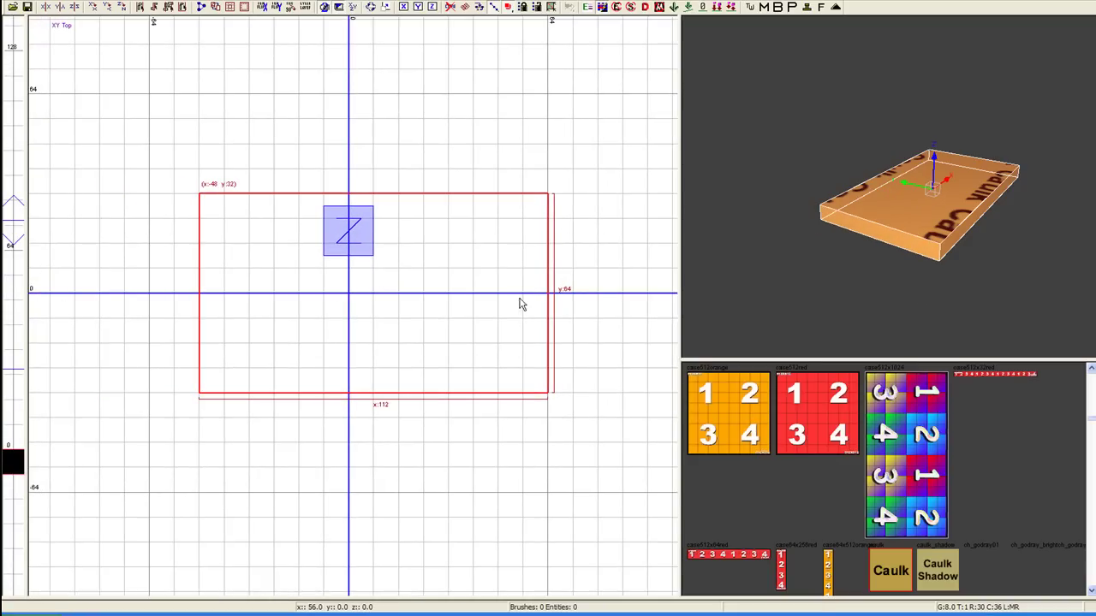
pyautogui.moveTo(604, 299); pyautogui.dragTo(503, 297)
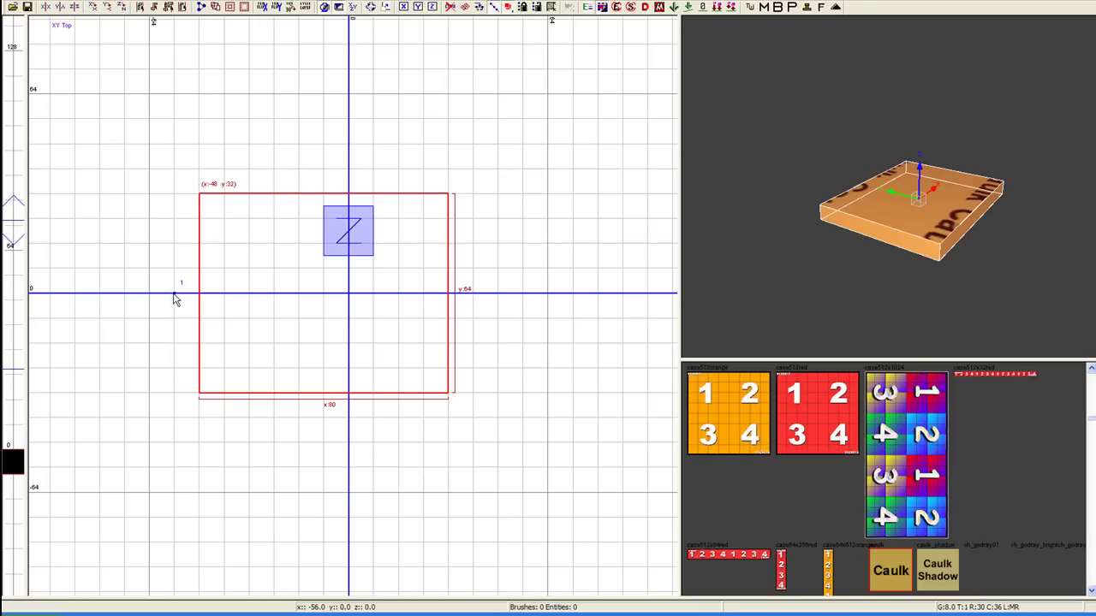
# Clip off the block's corner at negative X and positive Y with a diagonal cut from about (-56, 0) to (-16, 48)
pyautogui.click(175, 294)
pyautogui.click(299, 143)
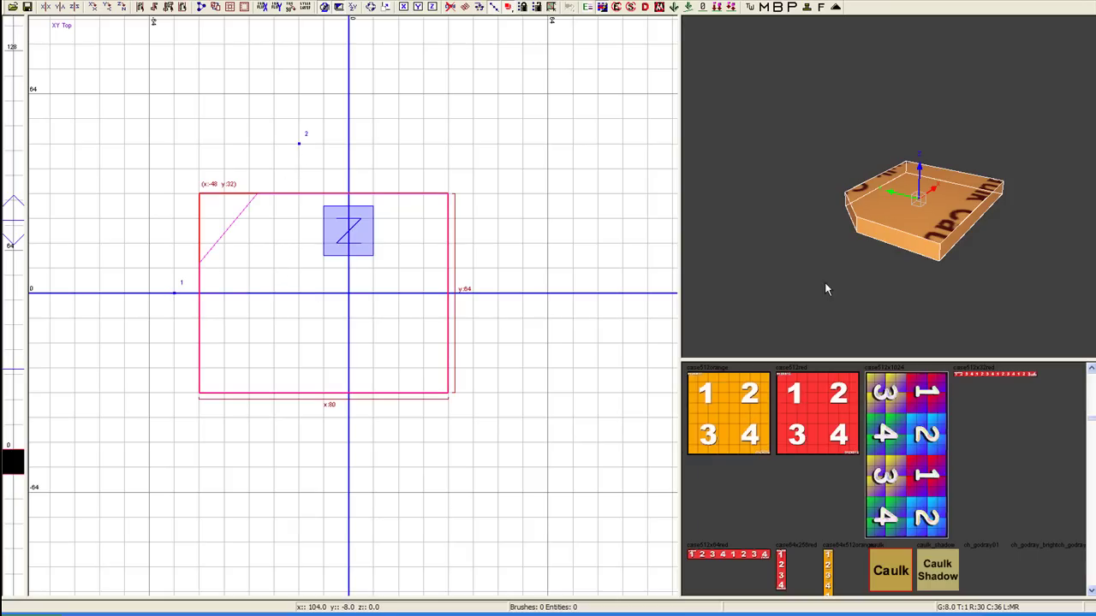
pyautogui.moveTo(871, 259)
pyautogui.mouseDown(button='right')
pyautogui.moveTo(871, 231)
pyautogui.moveTo(875, 262)
pyautogui.moveTo(875, 240)
pyautogui.moveTo(934, 189)
pyautogui.mouseUp(button='right')
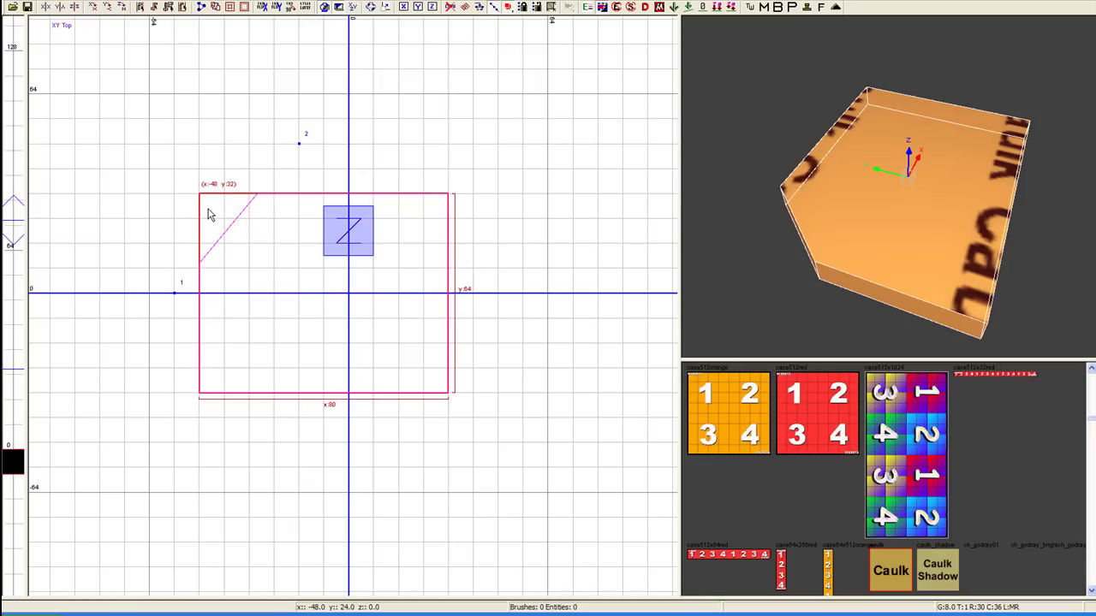
pyautogui.press('Return')
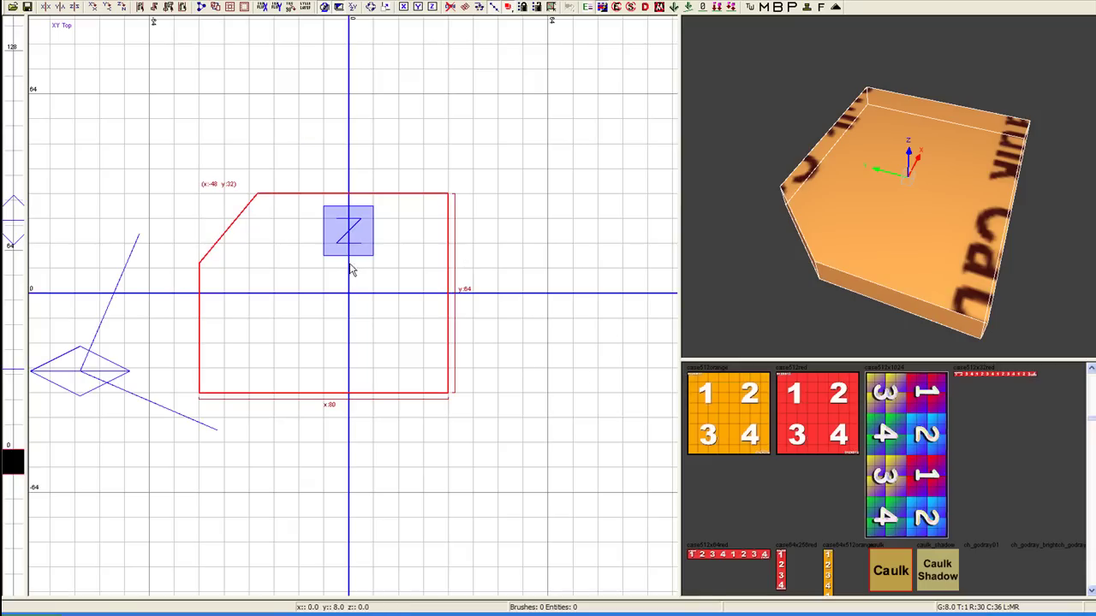
pyautogui.scroll(-3, 871, 200)
pyautogui.press('Escape')
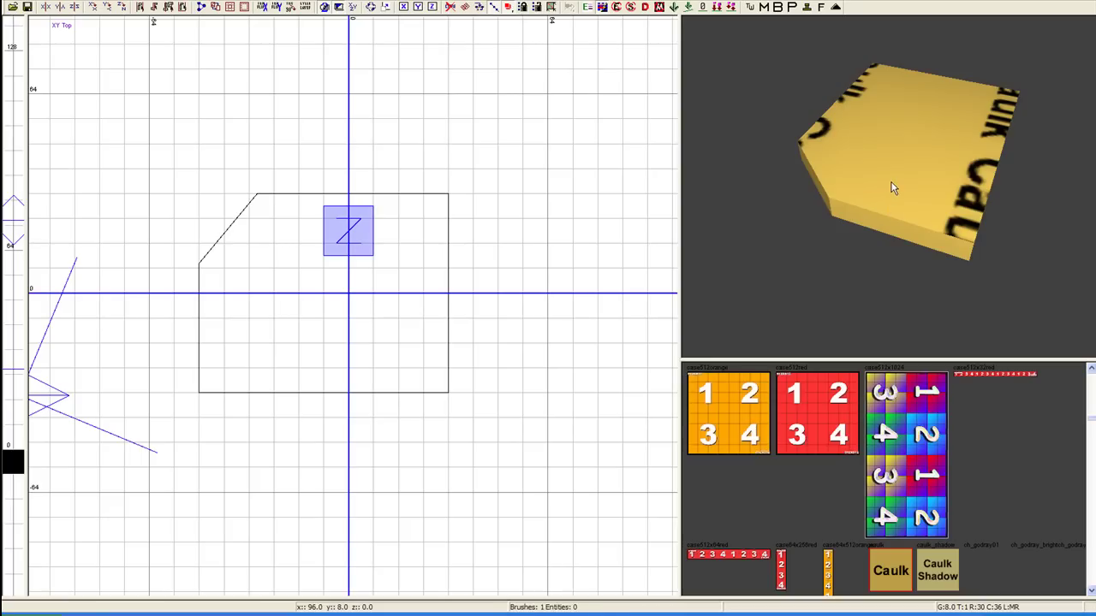
pyautogui.keyDown('shift'); pyautogui.click(891, 182); pyautogui.keyUp('shift')
pyautogui.moveTo(539, 239); pyautogui.dragTo(537, 234, button='right')
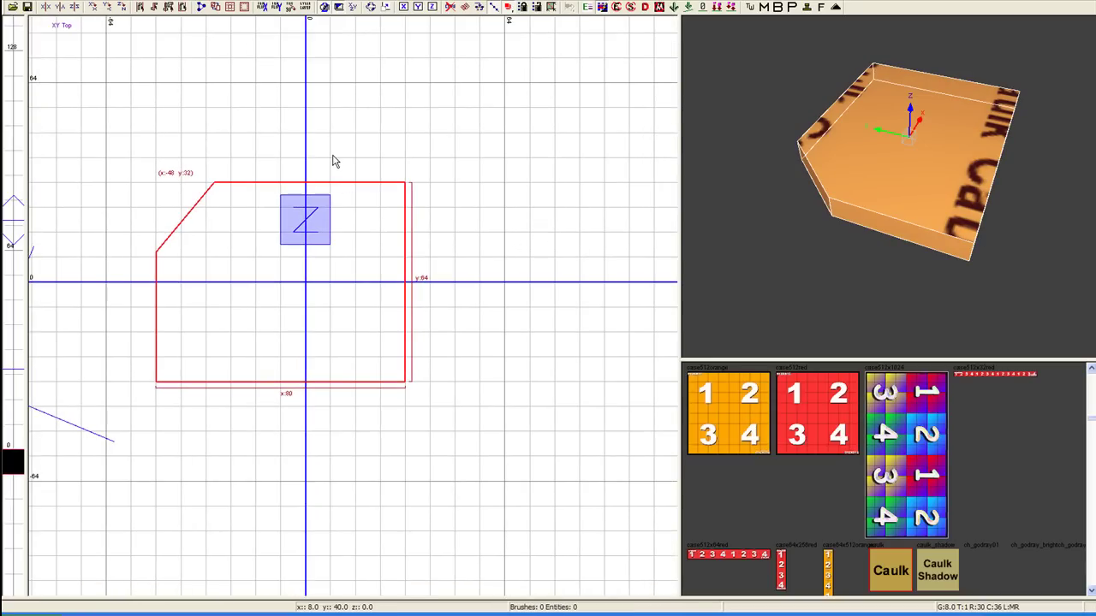
pyautogui.click(429, 255)
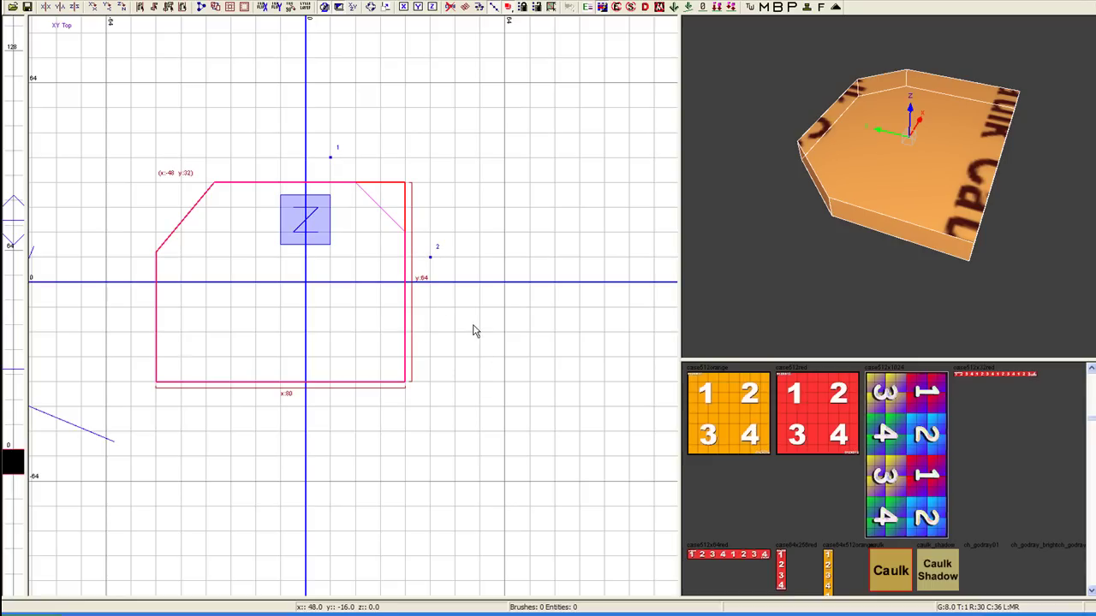
pyautogui.click(356, 406)
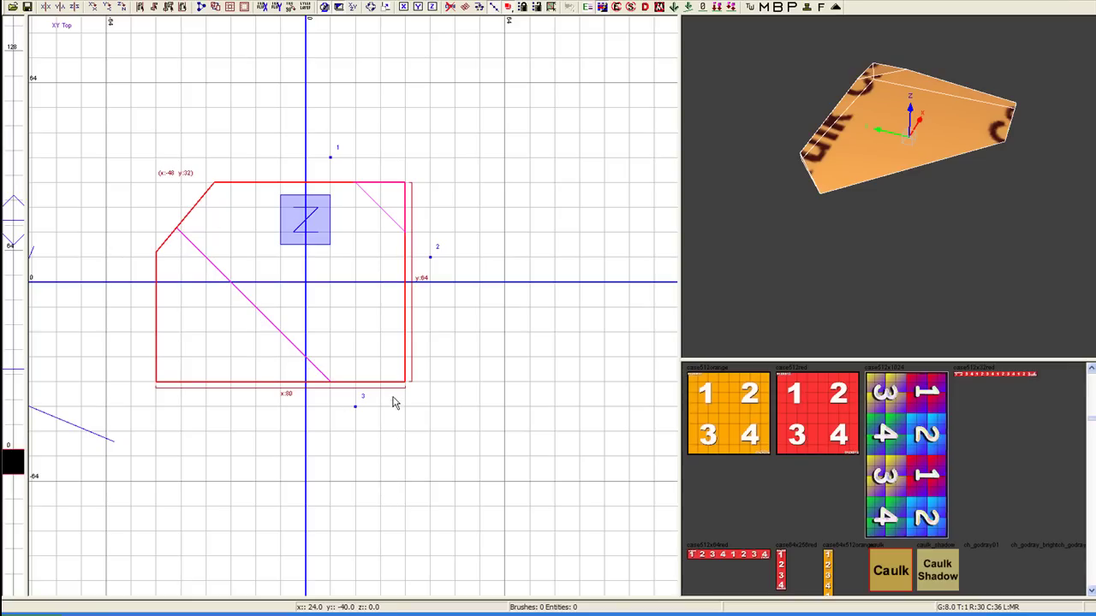
pyautogui.press('x')
pyautogui.click(356, 156)
pyautogui.click(431, 232)
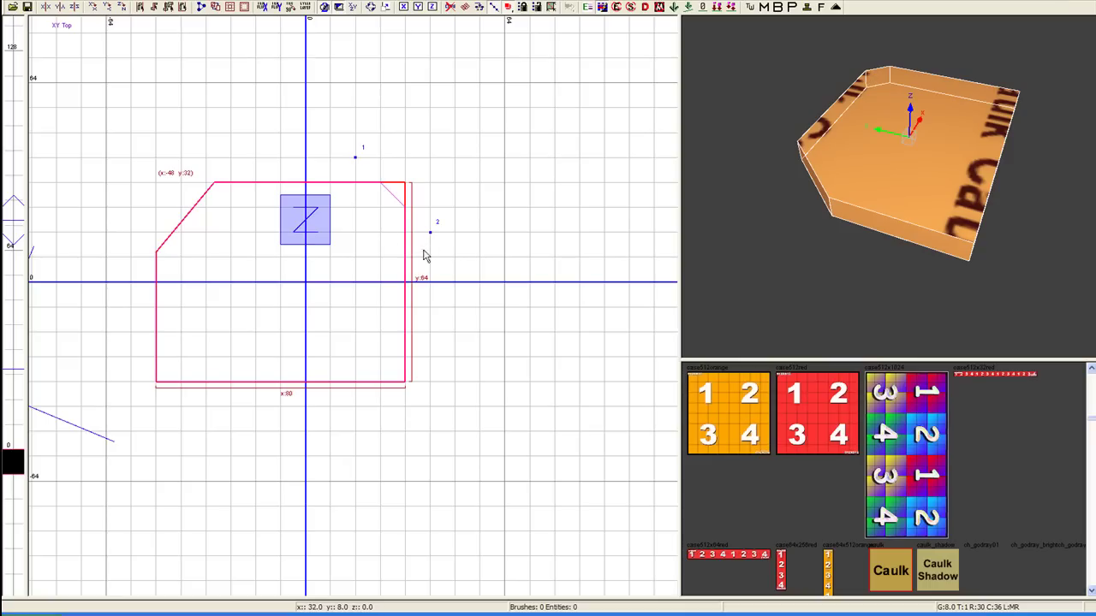
# Split the block diagonally at its positive X and Y corner, from about (0, 40) to (40, 0), keeping both pieces
pyautogui.click(308, 160)
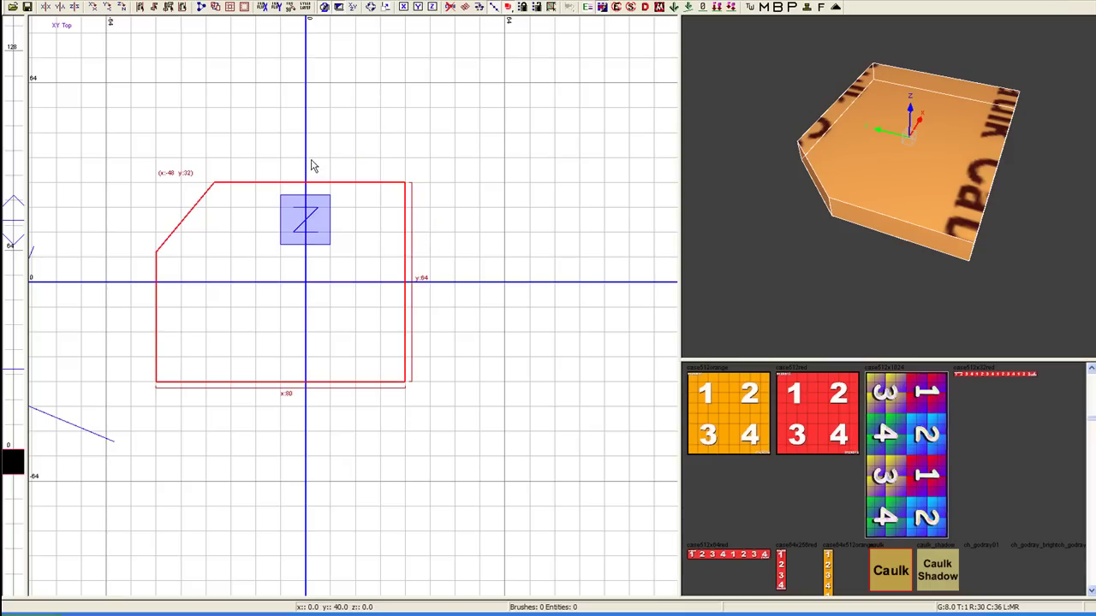
pyautogui.click(430, 288)
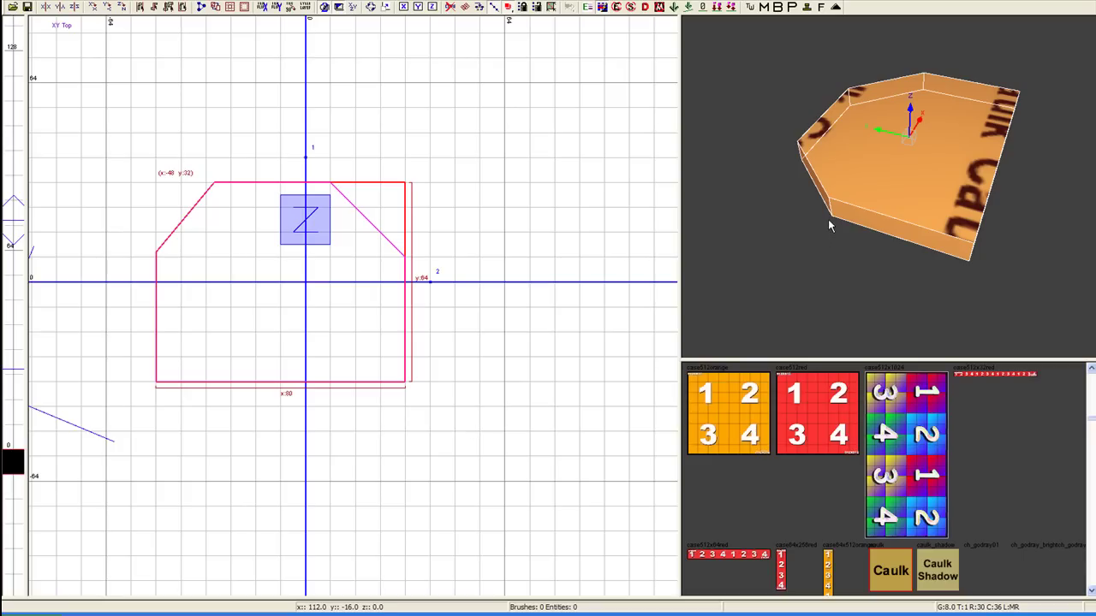
pyautogui.press('Return')
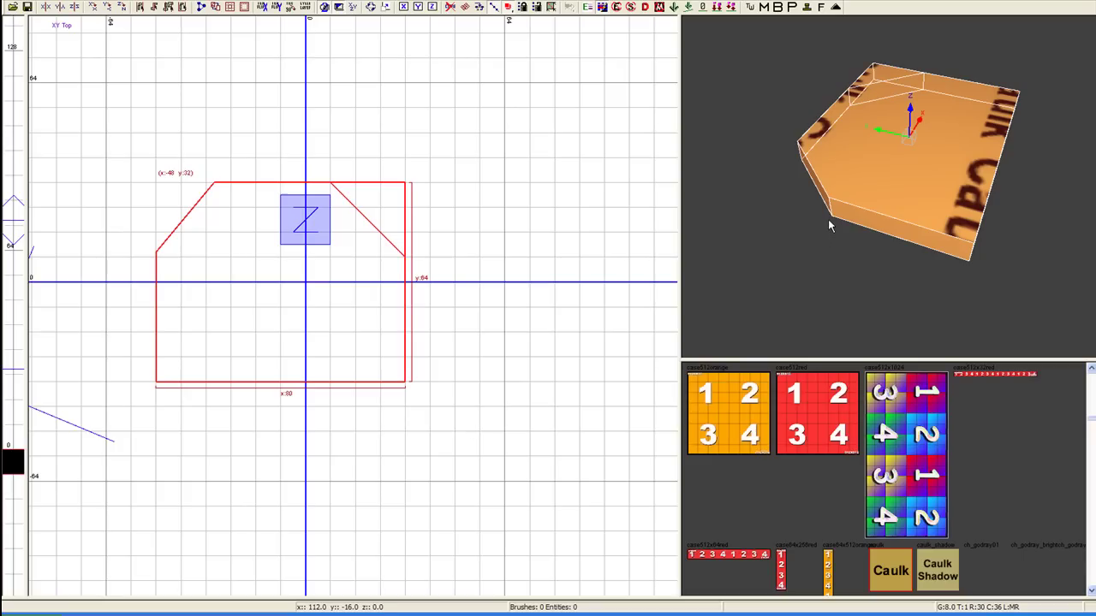
pyautogui.rightClick(851, 89)
pyautogui.press('Up')
pyautogui.press('Down')
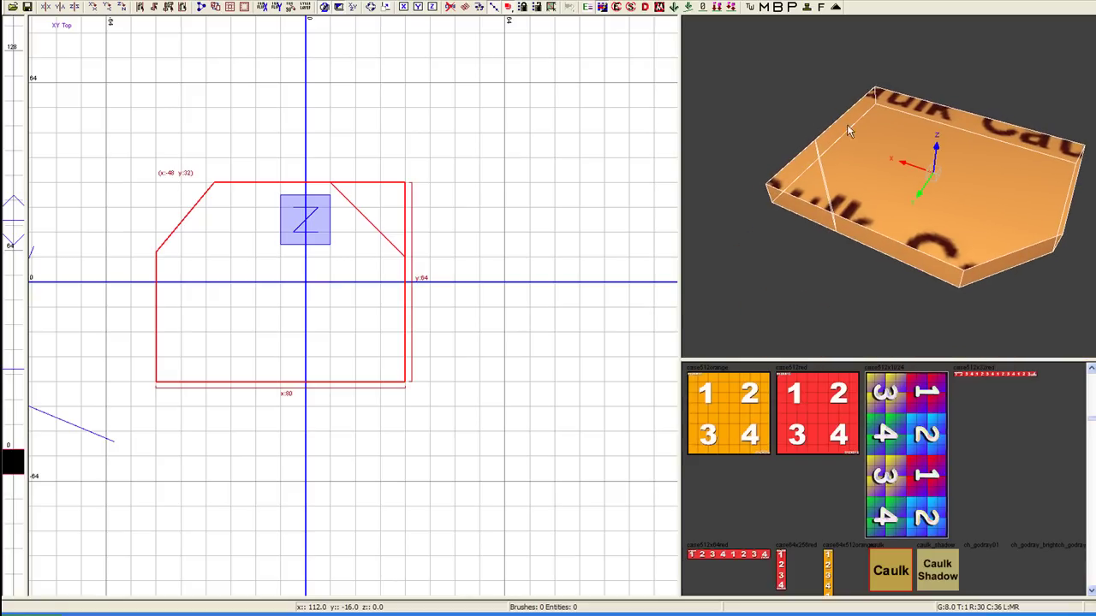
# Pull the split-off corner piece 1 unit outward along X and Y on a 1-unit grid, and undo the move
pyautogui.press('Escape')
pyautogui.scroll(2, 874, 179)
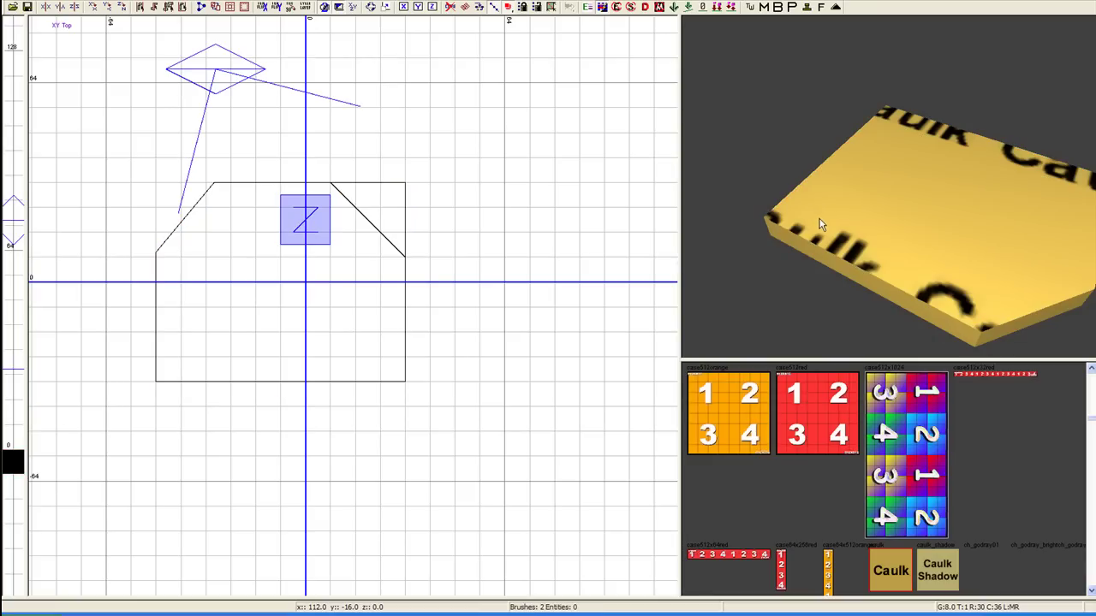
pyautogui.keyDown('shift'); pyautogui.click(798, 217); pyautogui.keyUp('shift')
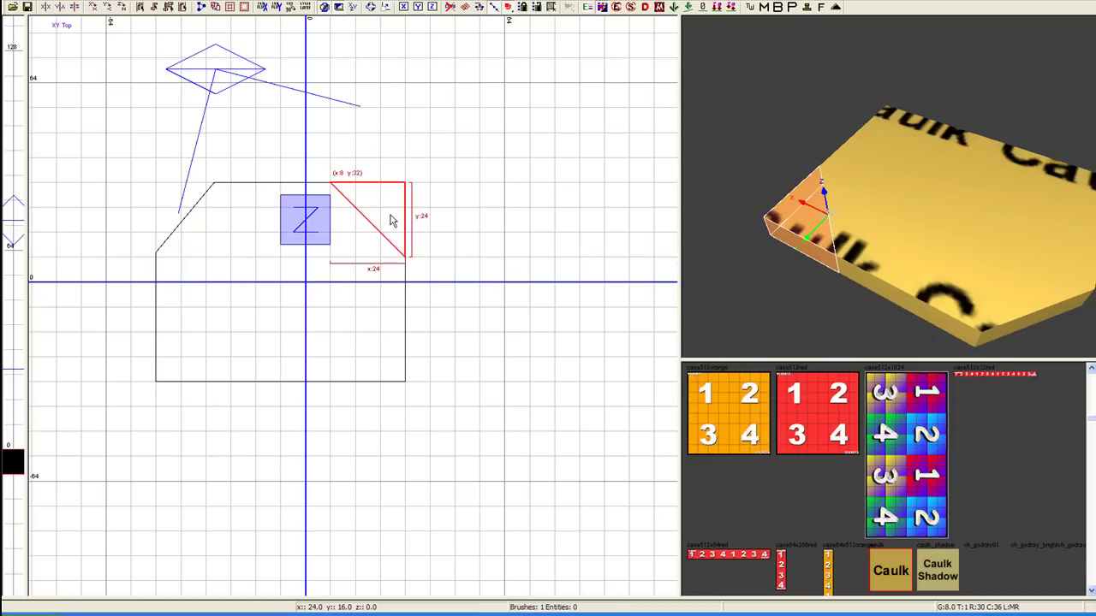
pyautogui.press('1')
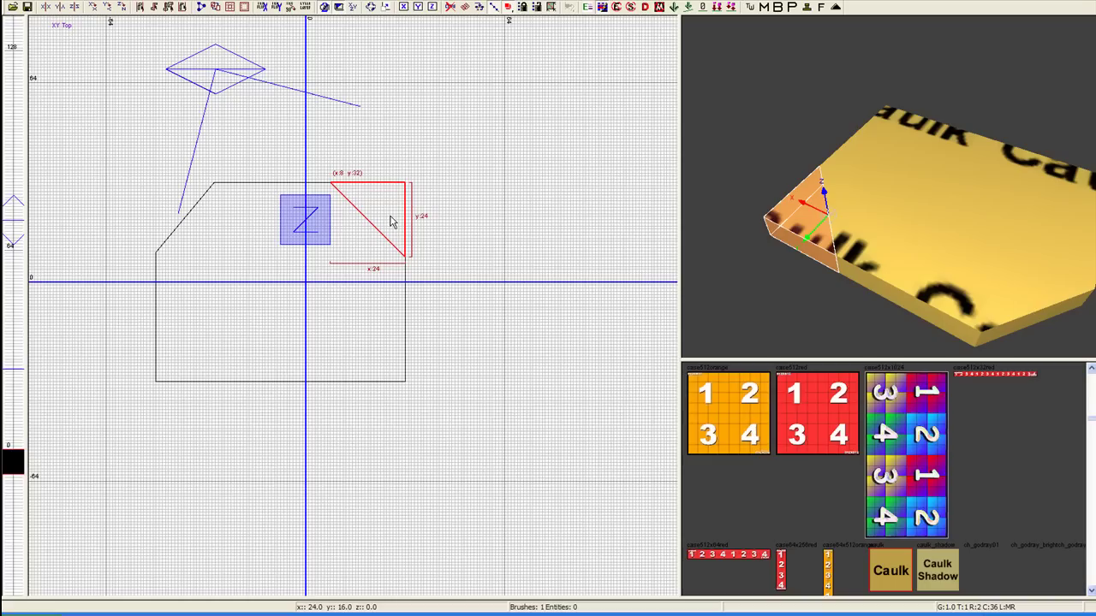
pyautogui.moveTo(390, 222); pyautogui.dragTo(393, 215)
pyautogui.press('Escape')
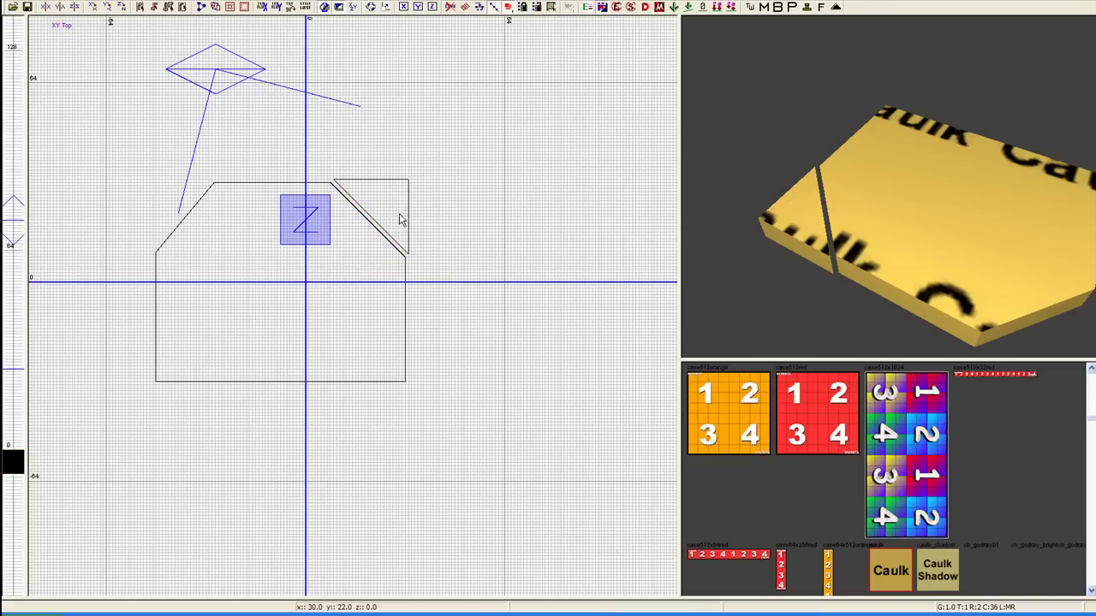
pyautogui.hotkey('ctrl', 'z')
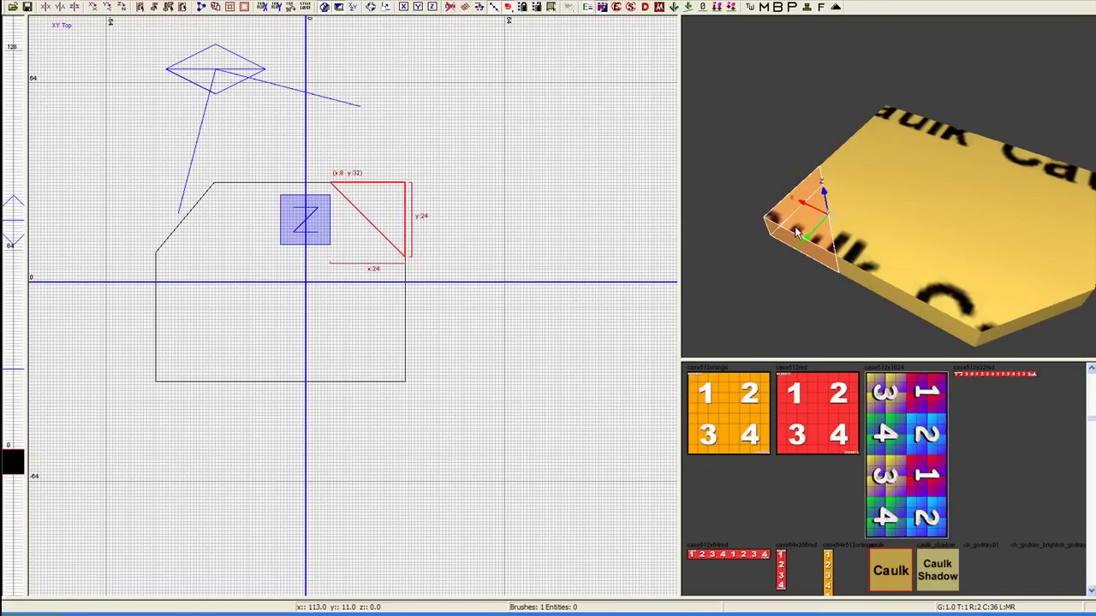
# Delete the split-off triangular corner piece and undo the deletion
pyautogui.moveTo(449, 232); pyautogui.dragTo(461, 228, button='right')
pyautogui.press('Escape')
pyautogui.keyDown('shift'); pyautogui.click(397, 220); pyautogui.keyUp('shift')
pyautogui.press('BackSpace')
pyautogui.hotkey('ctrl', 'z')
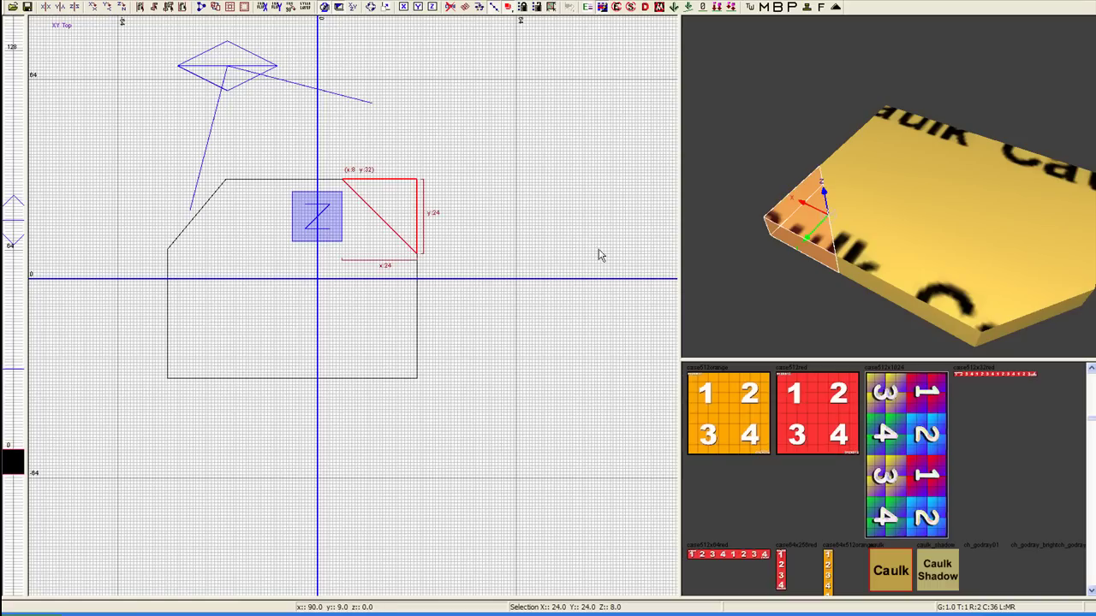
# Undo the block's diagonal corner split and try to redo it
pyautogui.scroll(-3, 915, 227)
pyautogui.press('Escape')
pyautogui.hotkey('ctrl', 'z')
pyautogui.hotkey('ctrl', 'z')
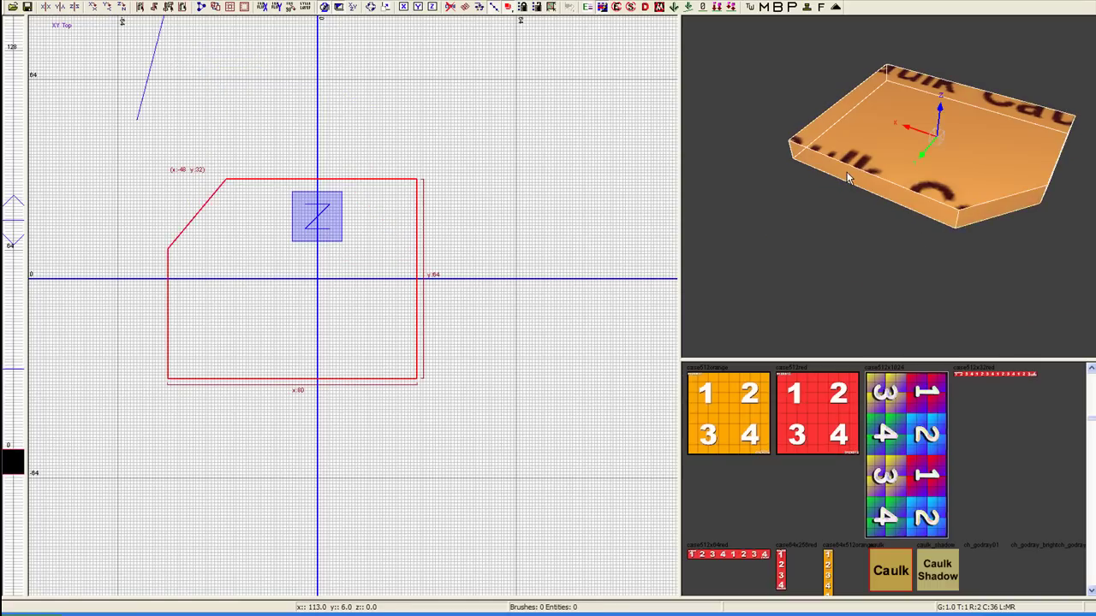
pyautogui.hotkey('ctrl', 'y')
pyautogui.moveTo(916, 192)
pyautogui.mouseDown(button='right')
pyautogui.moveTo(907, 154)
pyautogui.moveTo(941, 190)
pyautogui.moveTo(933, 192)
pyautogui.mouseUp(button='right')
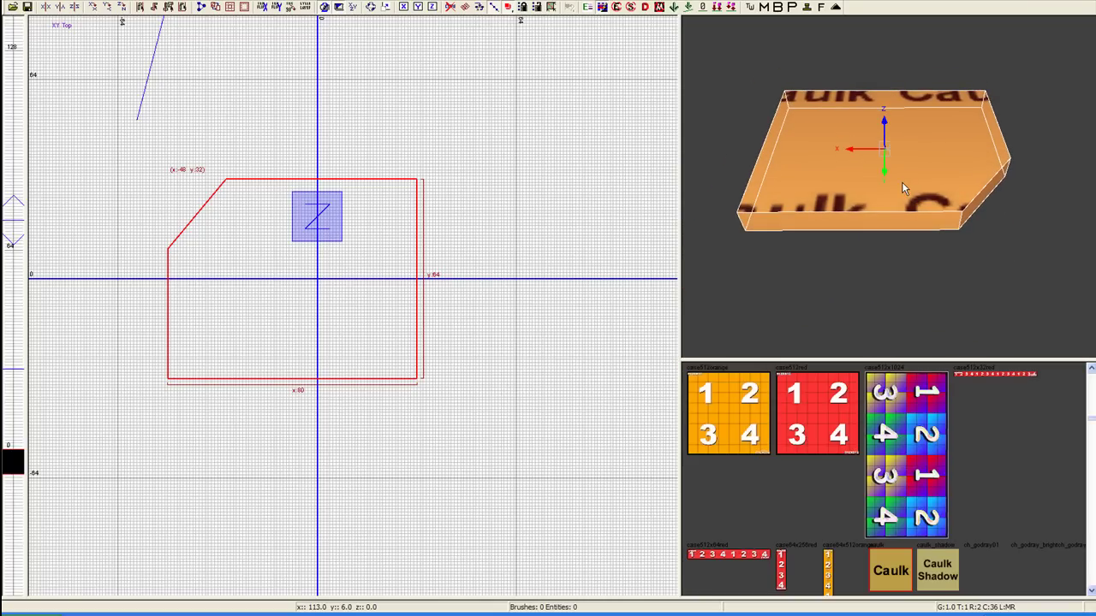
pyautogui.click(31, 1)
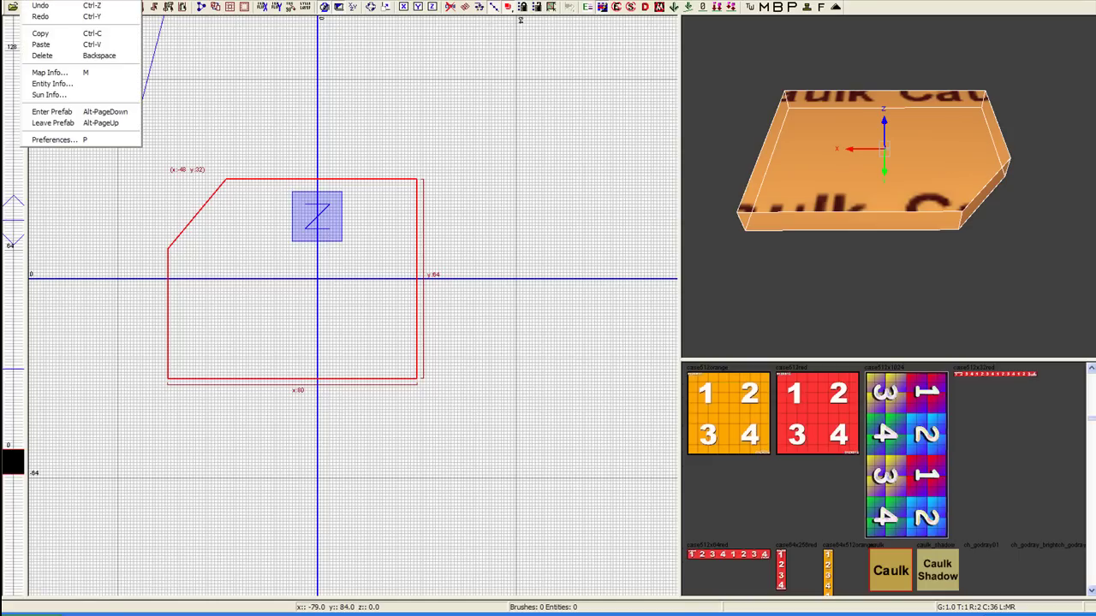
pyautogui.click(42, 17)
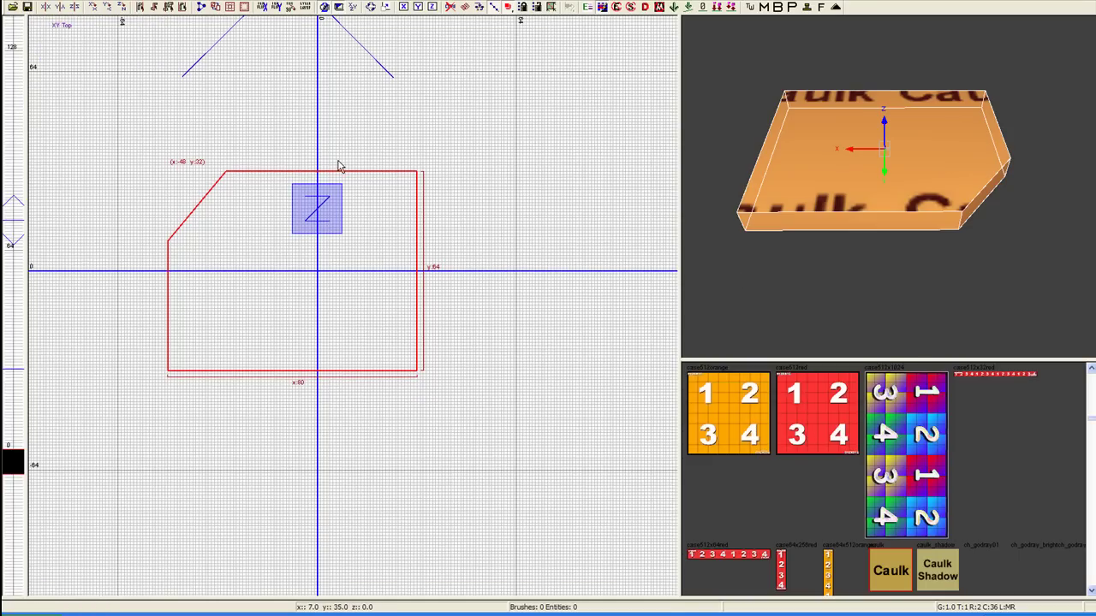
# On an 8-unit grid, split the block's positive X and Y corner from (8, 40) to (40, 8), keeping both pieces
pyautogui.press('4')
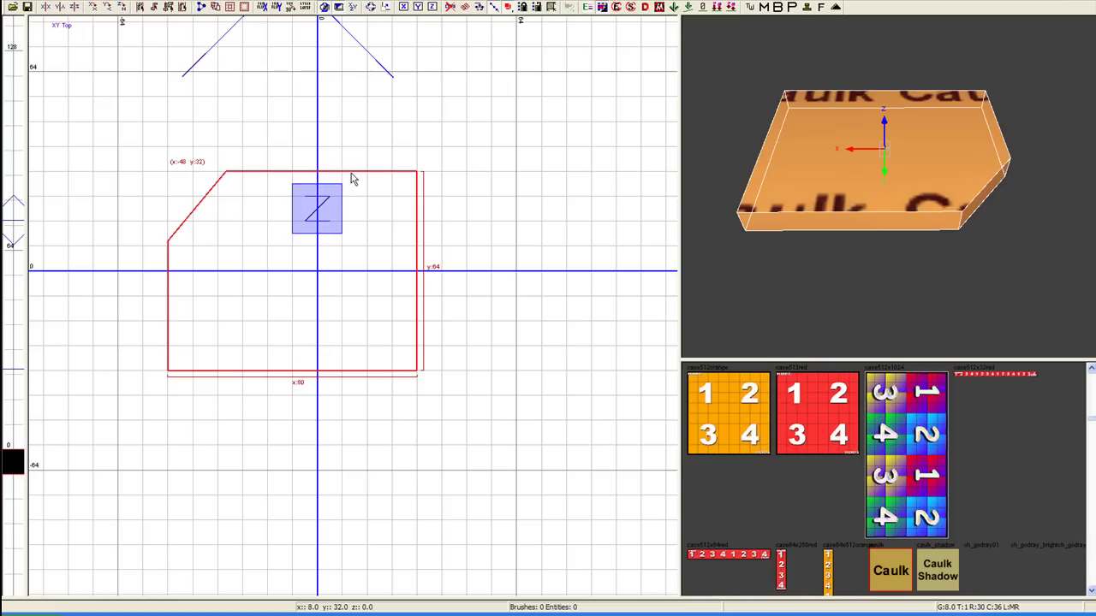
pyautogui.click(442, 246)
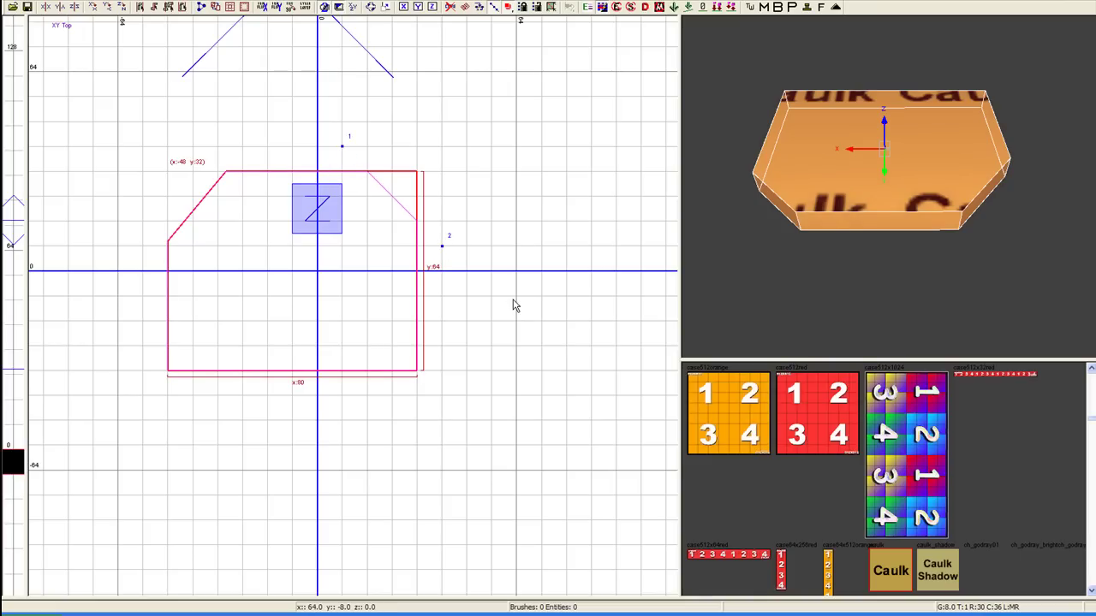
pyautogui.press('Return')
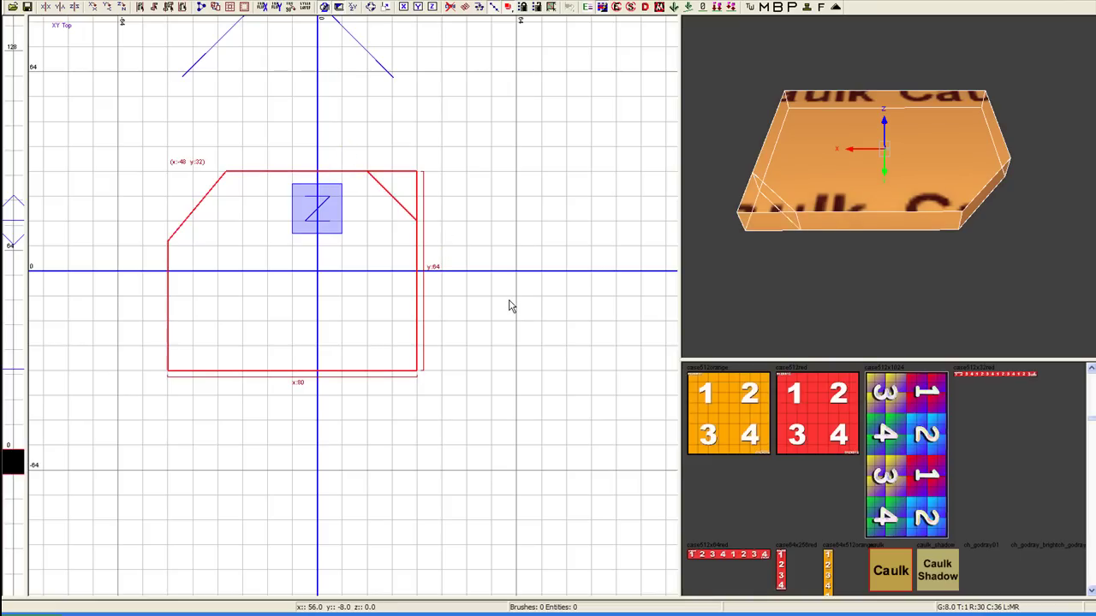
# Move the split-off corner piece 8 units along positive X and Y, and enlarge it to 32 by 32 units
pyautogui.press('Escape')
pyautogui.keyDown('shift'); pyautogui.click(394, 182); pyautogui.keyUp('shift')
pyautogui.moveTo(406, 184)
pyautogui.mouseDown()
pyautogui.moveTo(435, 175)
pyautogui.moveTo(436, 159)
pyautogui.mouseUp()
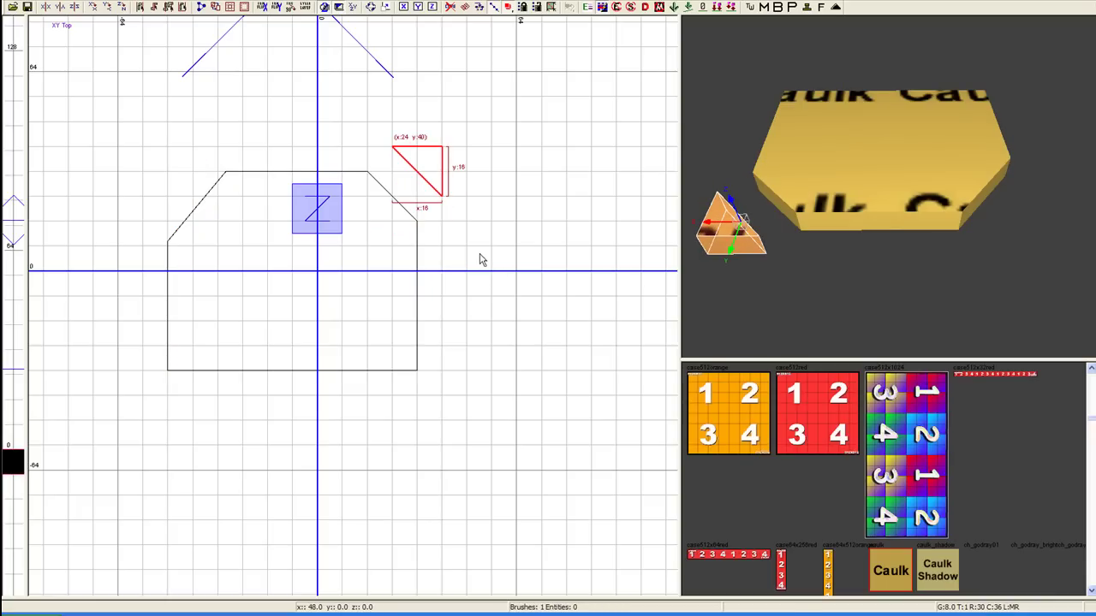
pyautogui.moveTo(466, 225); pyautogui.dragTo(474, 230, button='right')
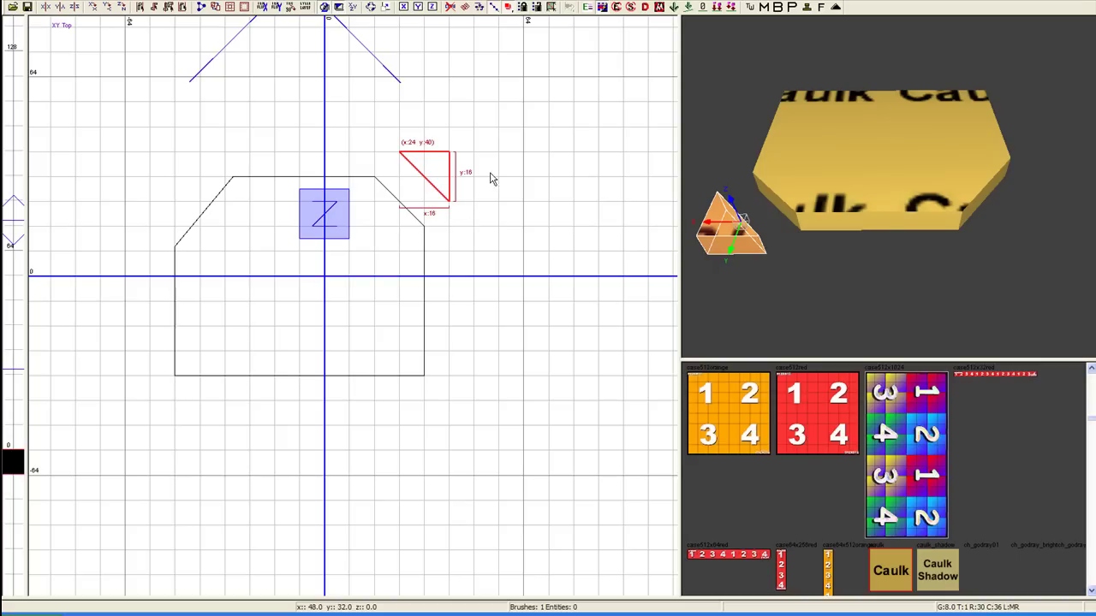
pyautogui.moveTo(492, 173)
pyautogui.mouseDown()
pyautogui.moveTo(542, 171)
pyautogui.moveTo(466, 77)
pyautogui.mouseUp()
pyautogui.moveTo(406, 194)
pyautogui.mouseDown()
pyautogui.moveTo(357, 232)
pyautogui.moveTo(427, 192)
pyautogui.mouseUp()
pyautogui.moveTo(463, 251); pyautogui.dragTo(475, 228, button='right')
pyautogui.press('Escape')
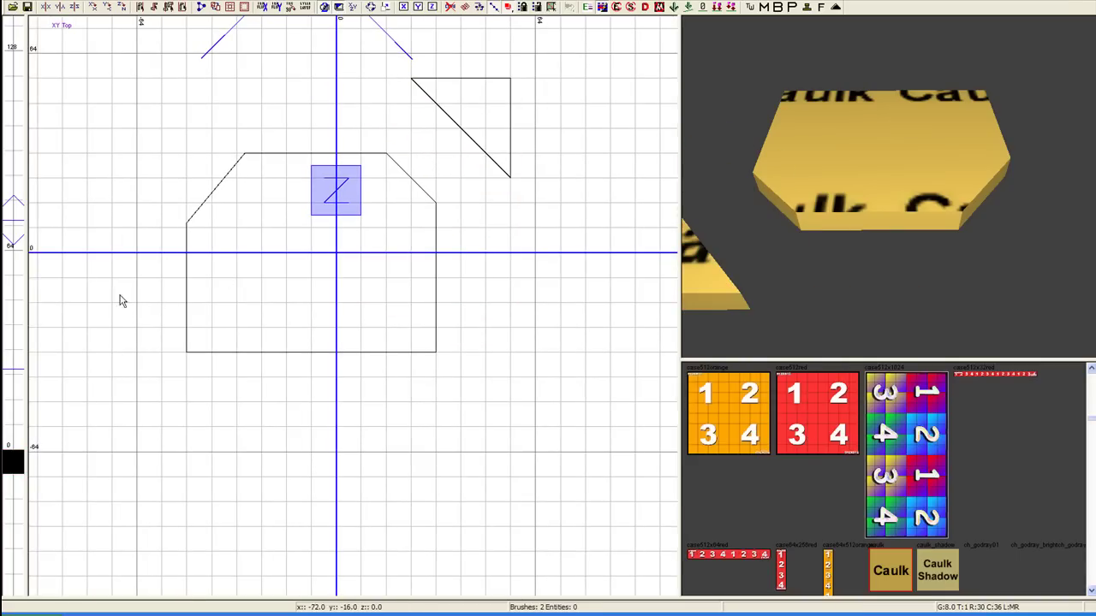
# Stretch the main block's negative X side outward by 8 units, making the block 88 units long
pyautogui.keyDown('shift'); pyautogui.click(293, 279); pyautogui.keyUp('shift')
pyautogui.moveTo(306, 283); pyautogui.dragTo(401, 310, button='right')
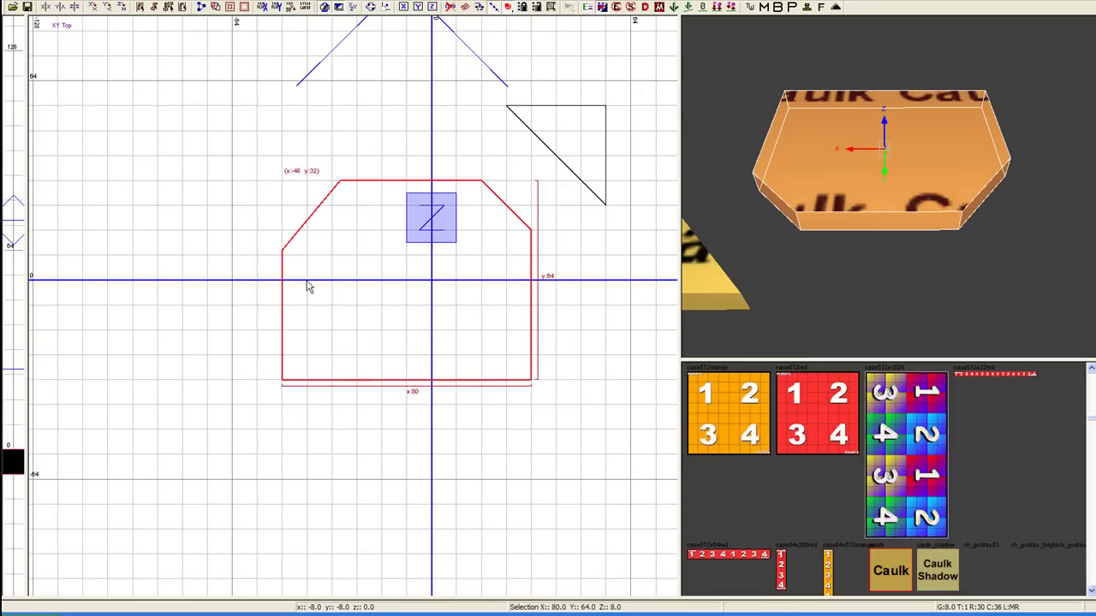
pyautogui.moveTo(240, 314)
pyautogui.mouseDown()
pyautogui.moveTo(180, 314)
pyautogui.moveTo(225, 308)
pyautogui.mouseUp()
pyautogui.moveTo(245, 212)
pyautogui.mouseDown()
pyautogui.moveTo(204, 180)
pyautogui.moveTo(226, 134)
pyautogui.moveTo(198, 213)
pyautogui.moveTo(318, 288)
pyautogui.mouseUp()
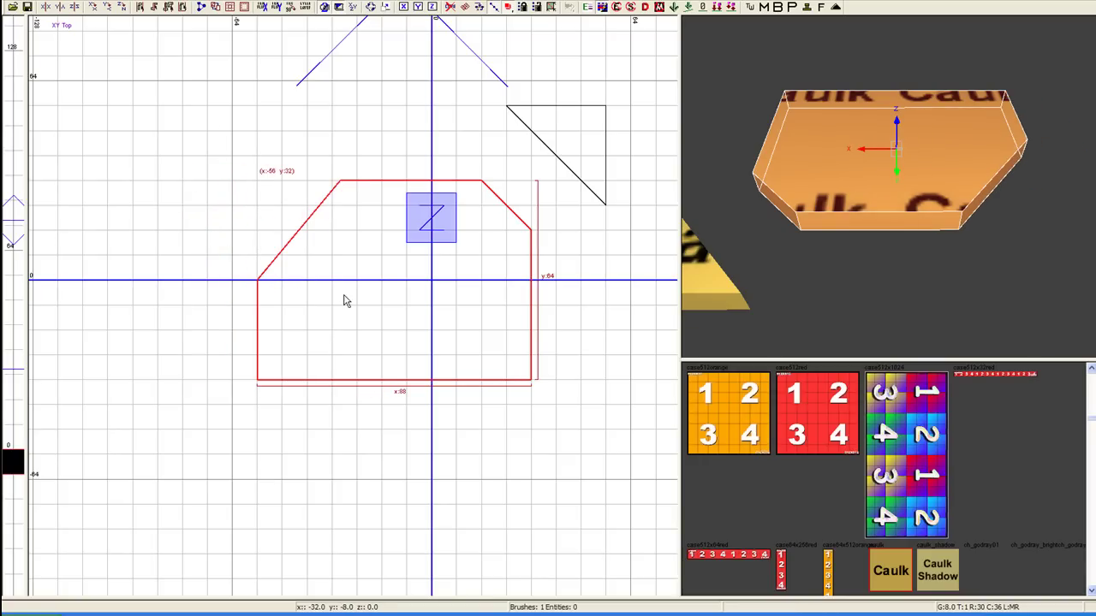
# Edit the block's edges so the chamfer at negative X and positive Y runs from (-56, 16) to (-40, 32)
pyautogui.press('e')
pyautogui.moveTo(854, 250); pyautogui.dragTo(852, 219, button='right')
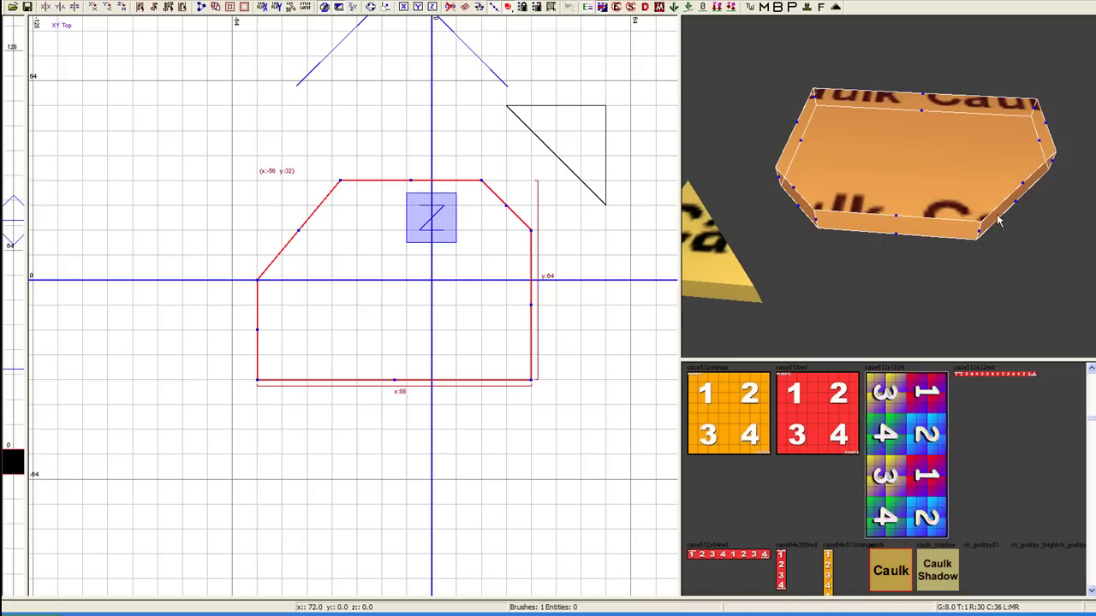
pyautogui.moveTo(512, 286)
pyautogui.mouseDown(button='right')
pyautogui.moveTo(486, 305)
pyautogui.moveTo(512, 295)
pyautogui.mouseUp(button='right')
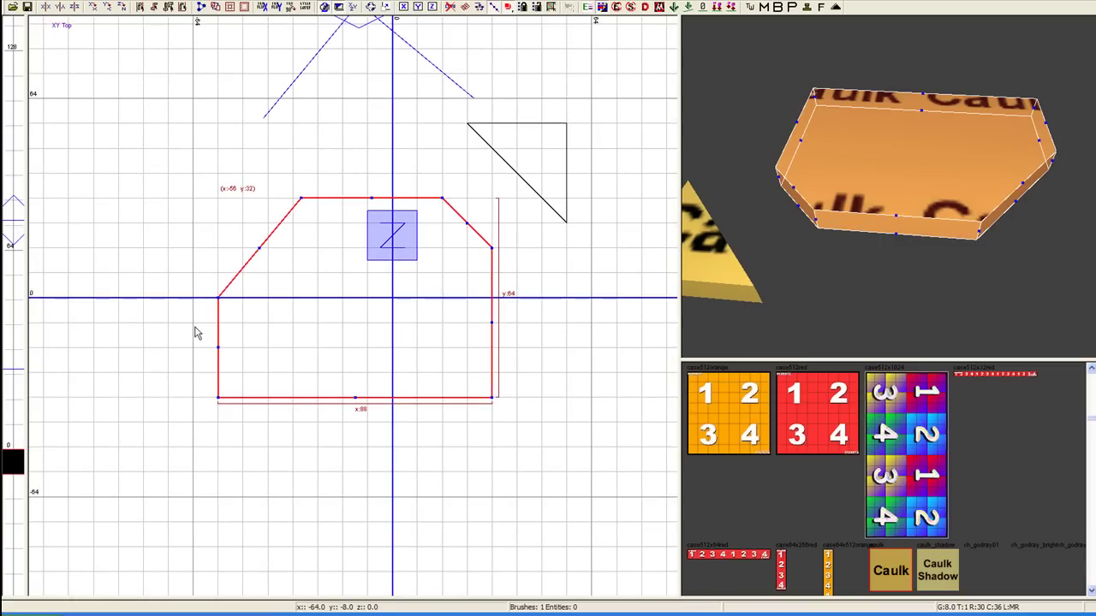
pyautogui.moveTo(279, 307); pyautogui.dragTo(244, 336, button='right')
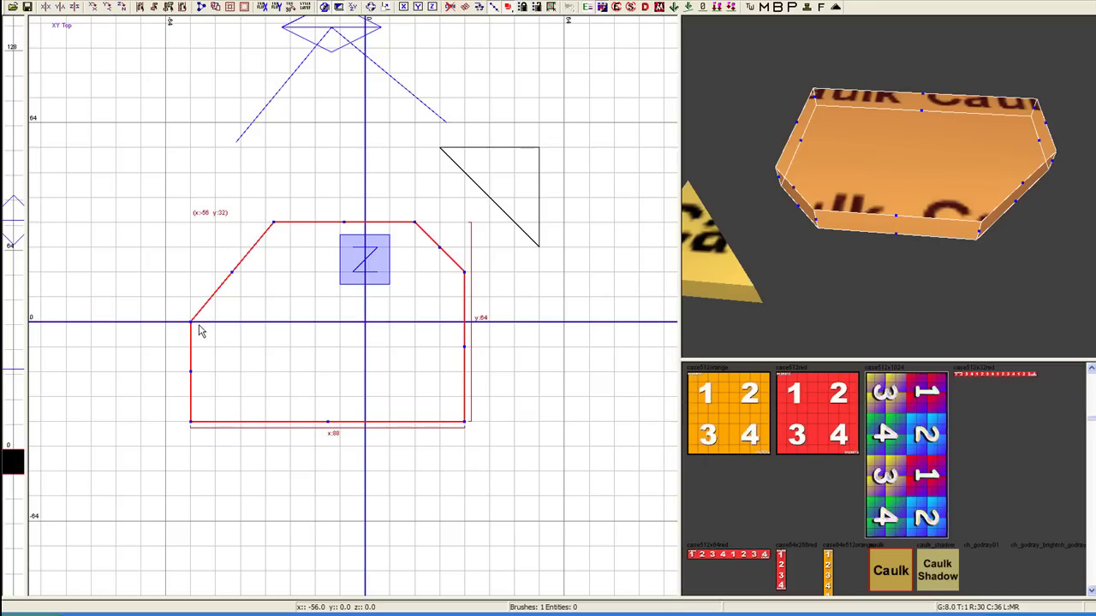
pyautogui.moveTo(191, 329); pyautogui.dragTo(191, 293)
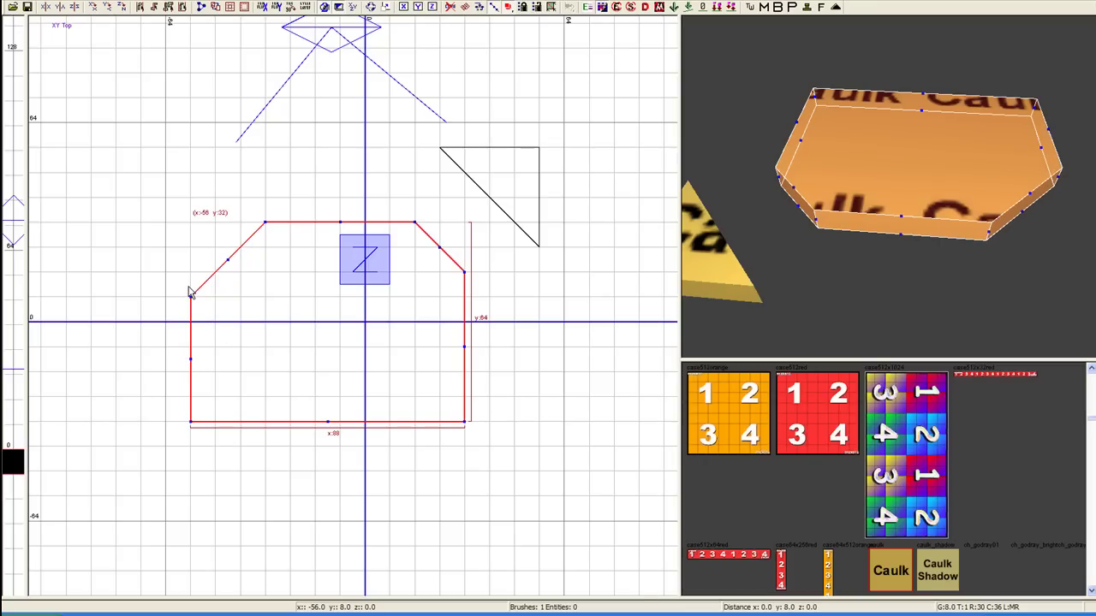
pyautogui.moveTo(264, 227); pyautogui.dragTo(229, 227)
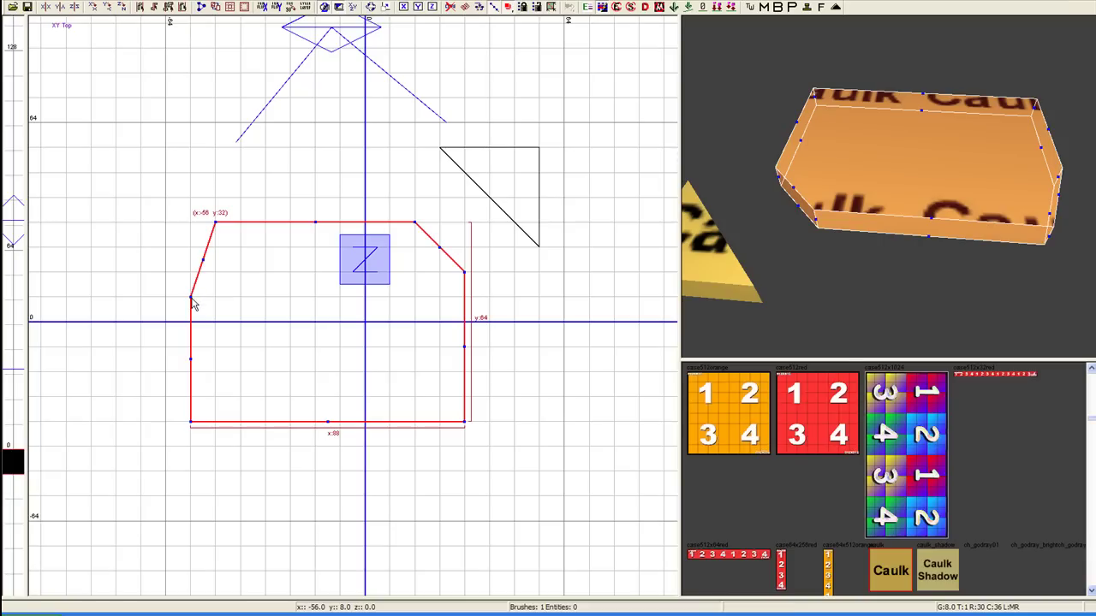
pyautogui.moveTo(192, 298); pyautogui.dragTo(192, 275)
pyautogui.moveTo(219, 227); pyautogui.dragTo(244, 228)
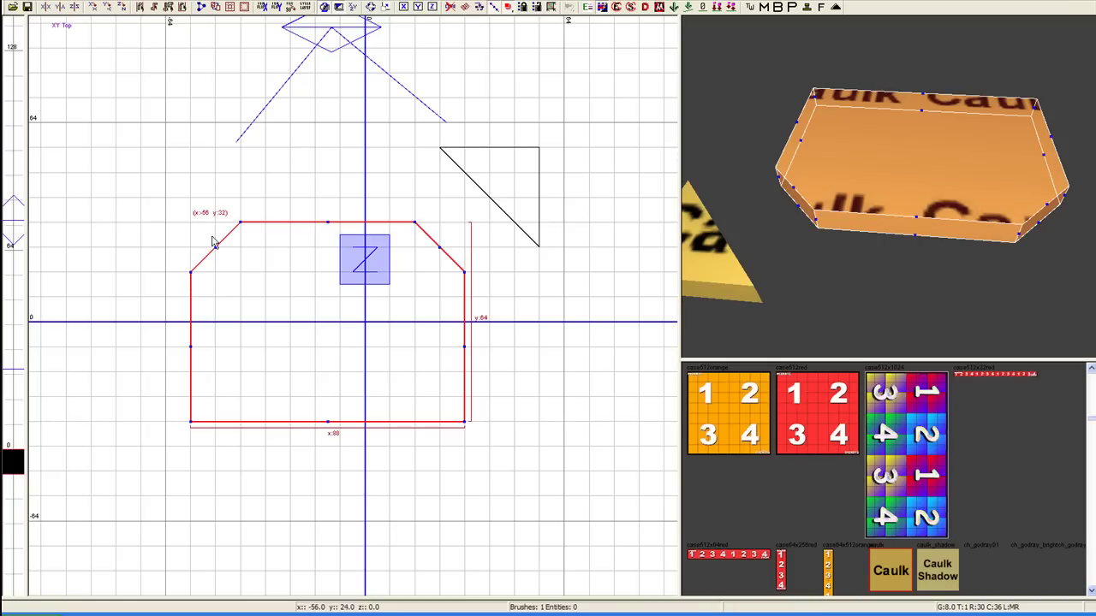
# Merge the block's edge at (16, 32) into its neighbouring edge at (-40, 32)
pyautogui.moveTo(898, 216)
pyautogui.mouseDown(button='right')
pyautogui.moveTo(898, 184)
pyautogui.moveTo(894, 205)
pyautogui.moveTo(886, 184)
pyautogui.moveTo(897, 226)
pyautogui.moveTo(893, 211)
pyautogui.mouseUp(button='right')
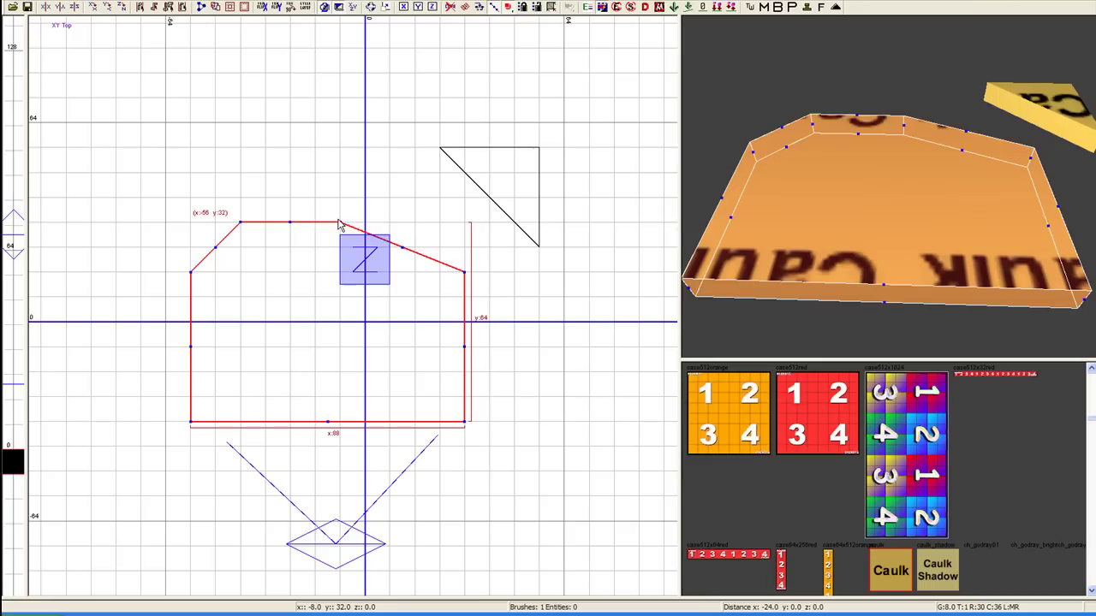
pyautogui.moveTo(412, 224); pyautogui.dragTo(245, 226)
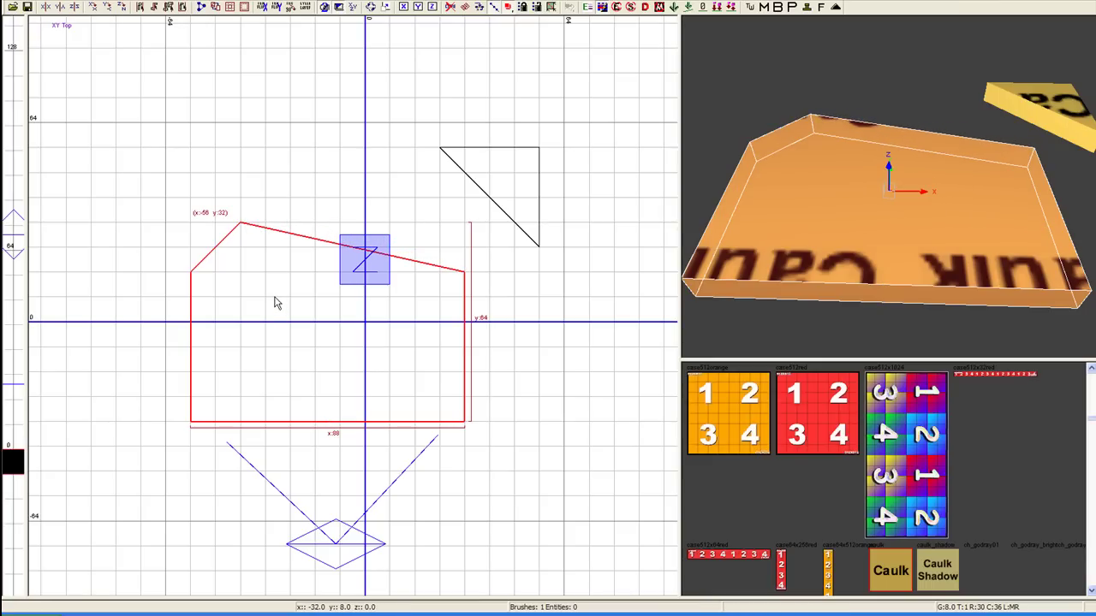
pyautogui.press('d')
pyautogui.press('e')
pyautogui.moveTo(802, 186); pyautogui.dragTo(827, 186, button='right')
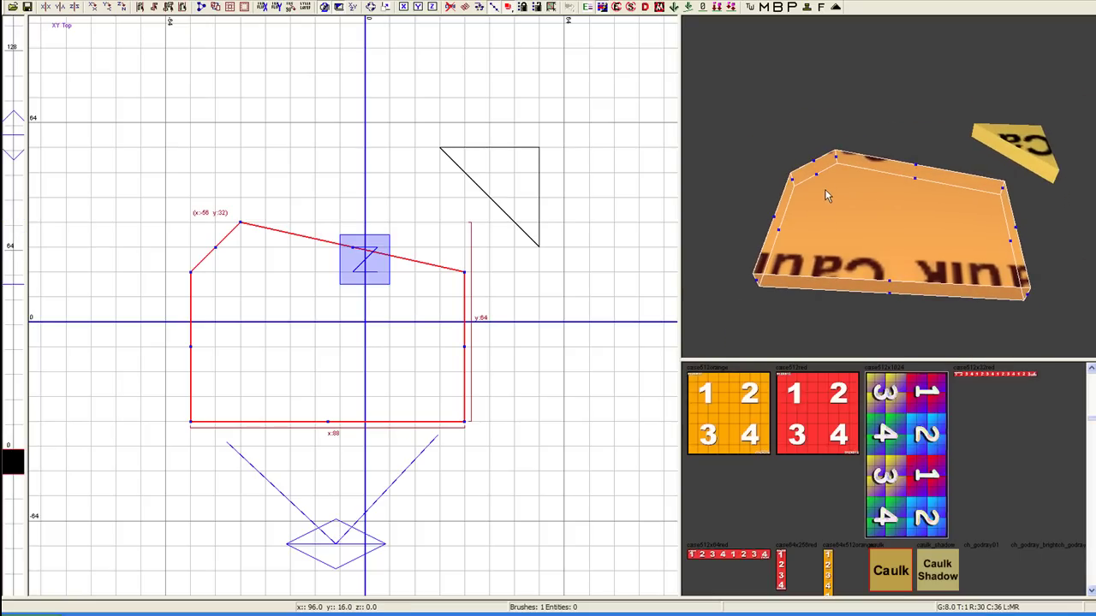
pyautogui.press('Escape')
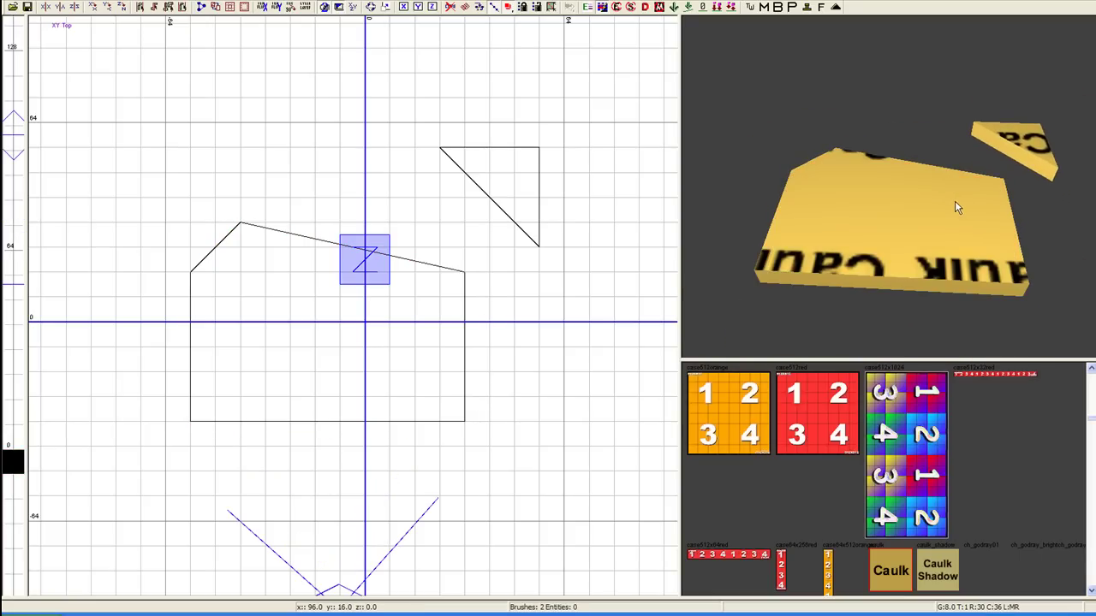
# Split the triangular piece's negative X corner with a diagonal cut from about (30, 50) to (34, 56), keeping both pieces
pyautogui.keyDown('shift'); pyautogui.click(1032, 150); pyautogui.keyUp('shift')
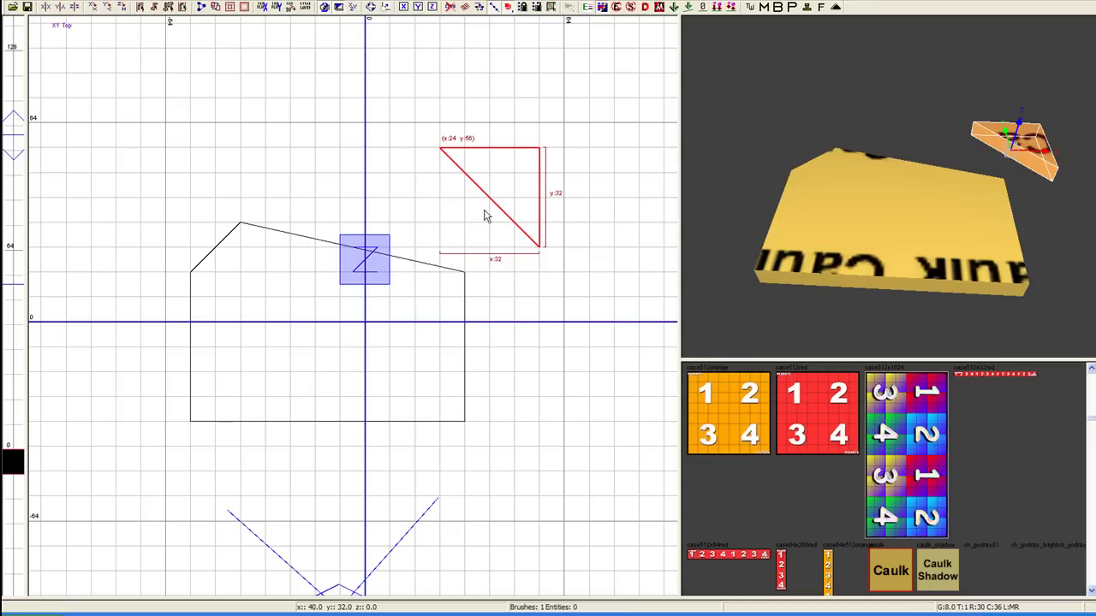
pyautogui.click(435, 204)
pyautogui.click(505, 121)
pyautogui.press('x')
pyautogui.moveTo(509, 163); pyautogui.dragTo(518, 165, button='right')
pyautogui.press('Escape')
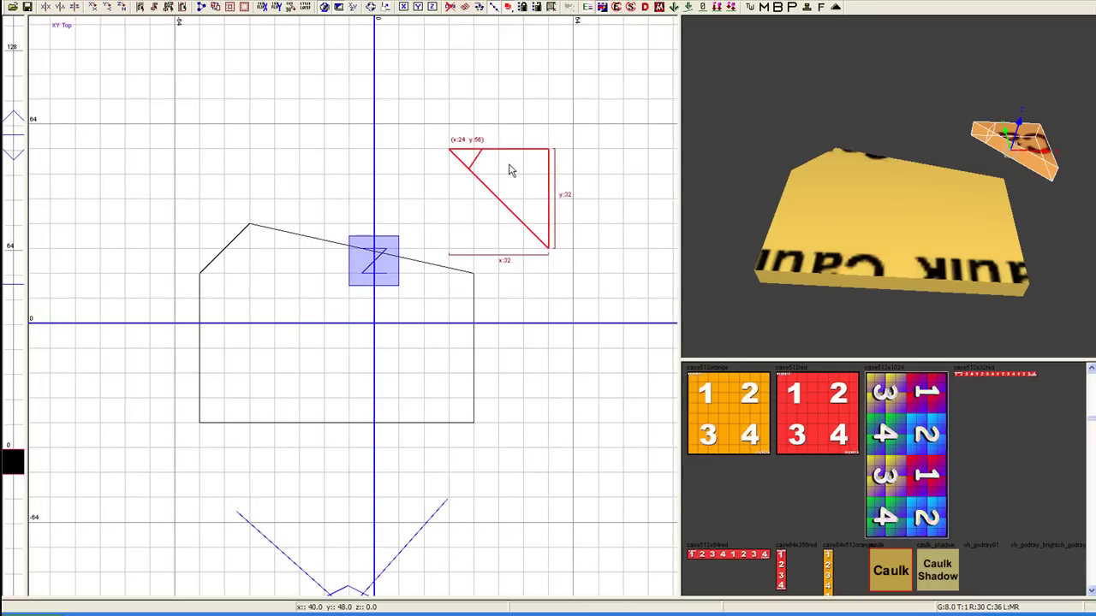
# Edit the shared edges of both triangle pieces together so the cut between them runs from (32, 48) to (48, 56)
pyautogui.keyDown('shift'); pyautogui.click(503, 170); pyautogui.keyUp('shift')
pyautogui.keyDown('shift'); pyautogui.click(470, 154); pyautogui.keyUp('shift')
pyautogui.press('v')
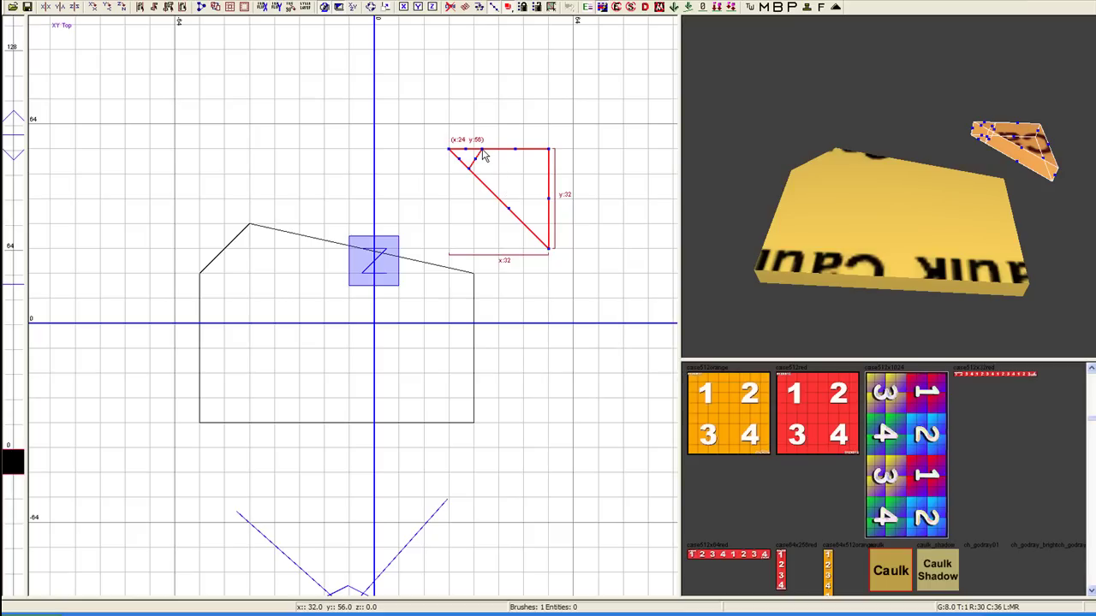
pyautogui.moveTo(489, 155)
pyautogui.mouseDown()
pyautogui.moveTo(503, 154)
pyautogui.moveTo(513, 52)
pyautogui.moveTo(530, 120)
pyautogui.moveTo(551, 112)
pyautogui.moveTo(511, 112)
pyautogui.moveTo(528, 115)
pyautogui.moveTo(509, 149)
pyautogui.moveTo(516, 159)
pyautogui.moveTo(528, 140)
pyautogui.moveTo(548, 143)
pyautogui.mouseUp()
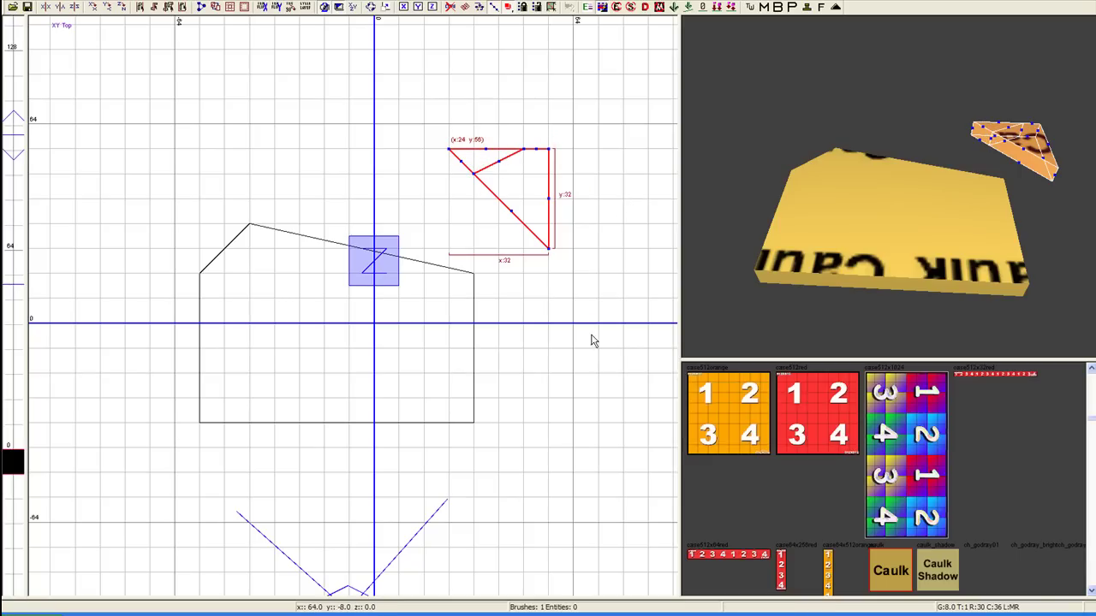
pyautogui.moveTo(590, 275)
pyautogui.mouseDown(button='right')
pyautogui.moveTo(571, 274)
pyautogui.moveTo(582, 260)
pyautogui.mouseUp(button='right')
pyautogui.moveTo(564, 192); pyautogui.dragTo(574, 207, button='right')
pyautogui.press('Escape')
# Rotate both triangle pieces together about the Z axis in repeated 90-degree turns
pyautogui.keyDown('shift'); pyautogui.click(502, 176); pyautogui.keyUp('shift')
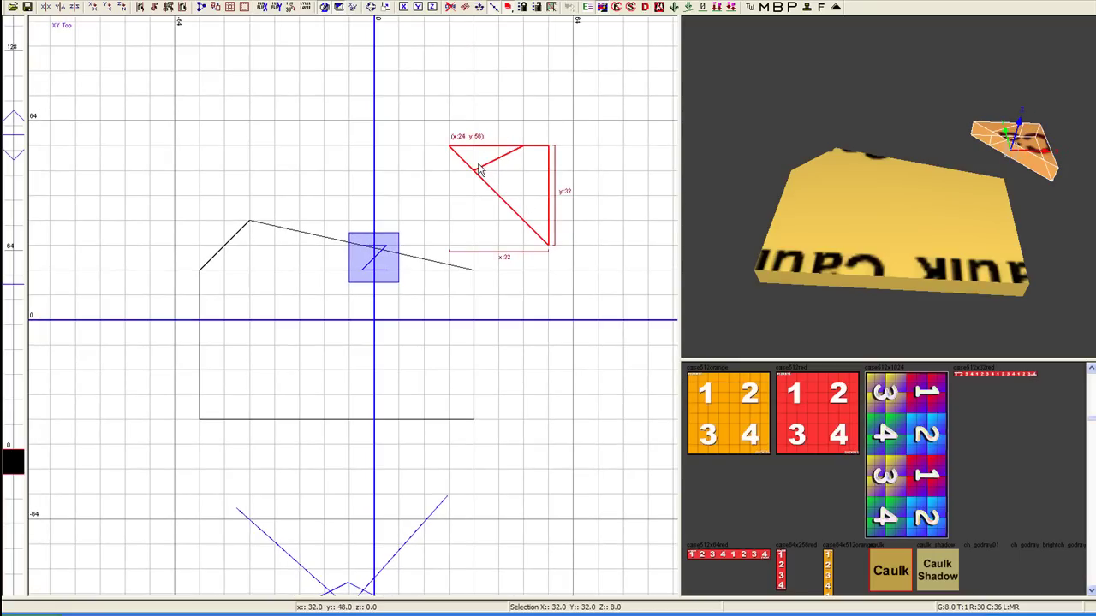
pyautogui.hotkey('alt', 'z')
pyautogui.hotkey('alt', 'z')
pyautogui.hotkey('alt', 'z')
pyautogui.hotkey('alt', 'z')
pyautogui.hotkey('alt', 'z')
pyautogui.hotkey('alt', 'z')
pyautogui.hotkey('alt', 'z')
pyautogui.hotkey('alt', 'z')
pyautogui.hotkey('alt', 'z')
pyautogui.hotkey('alt', 'z')
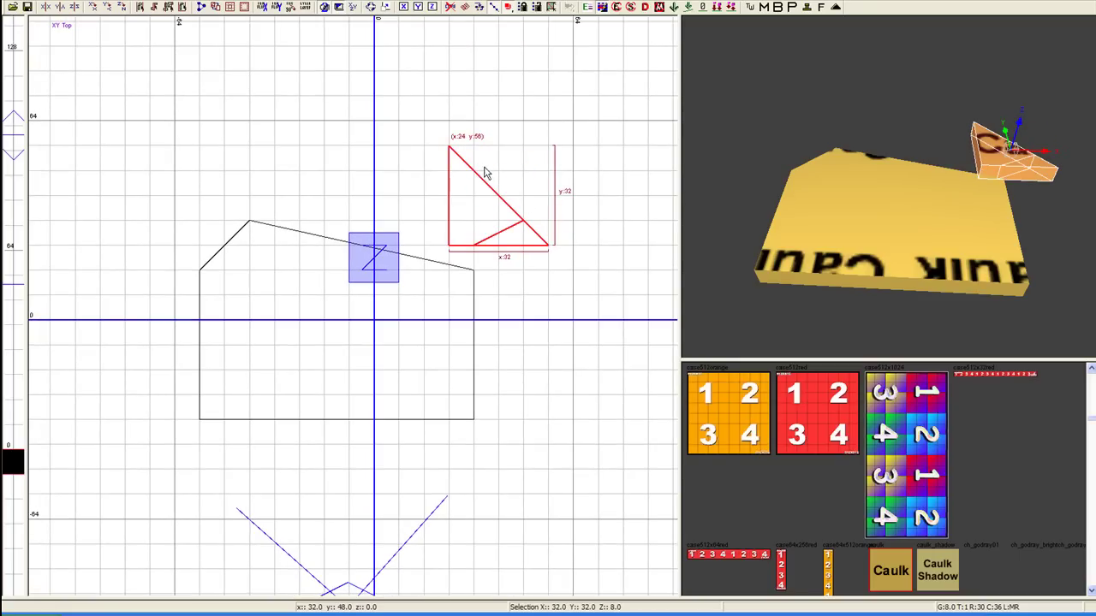
# Examine the two triangle pieces in the front and side views
pyautogui.hotkey('ctrl', 'Tab')
pyautogui.moveTo(420, 312); pyautogui.dragTo(630, 295, button='right')
pyautogui.scroll(-4, 399, 334)
pyautogui.moveTo(398, 334); pyautogui.dragTo(423, 382, button='right')
pyautogui.scroll(3, 426, 312)
pyautogui.hotkey('ctrl', 'Tab')
pyautogui.hotkey('ctrl', 'Tab')
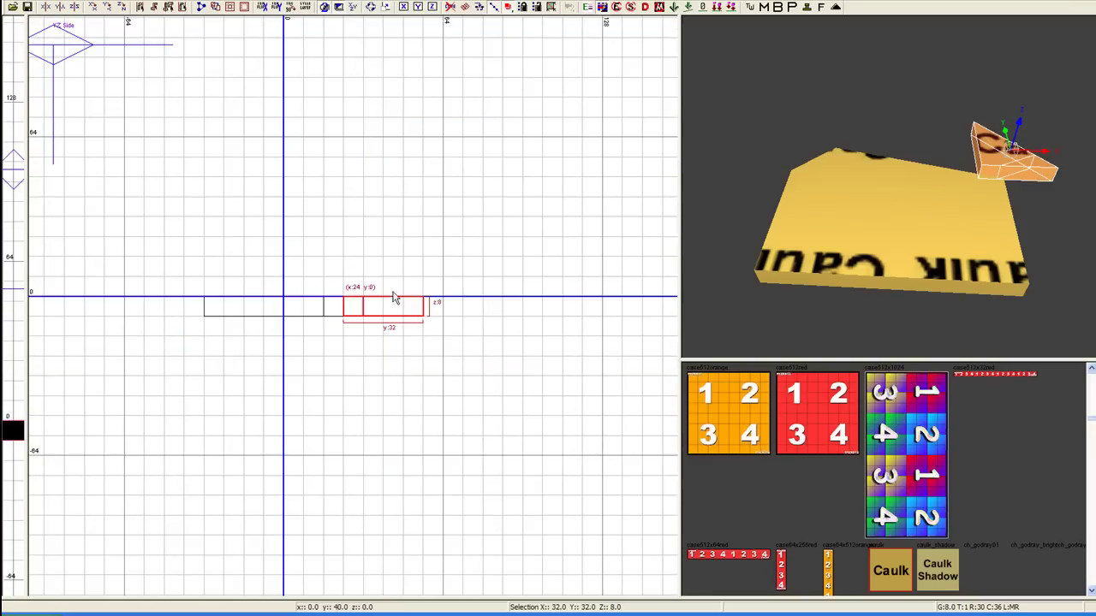
pyautogui.moveTo(303, 297); pyautogui.dragTo(418, 266, button='right')
# Rotate the triangle pieces further in the top view and move them 16 units along positive X and 24 along negative Y
pyautogui.hotkey('ctrl', 'r')
pyautogui.hotkey('ctrl', 'r')
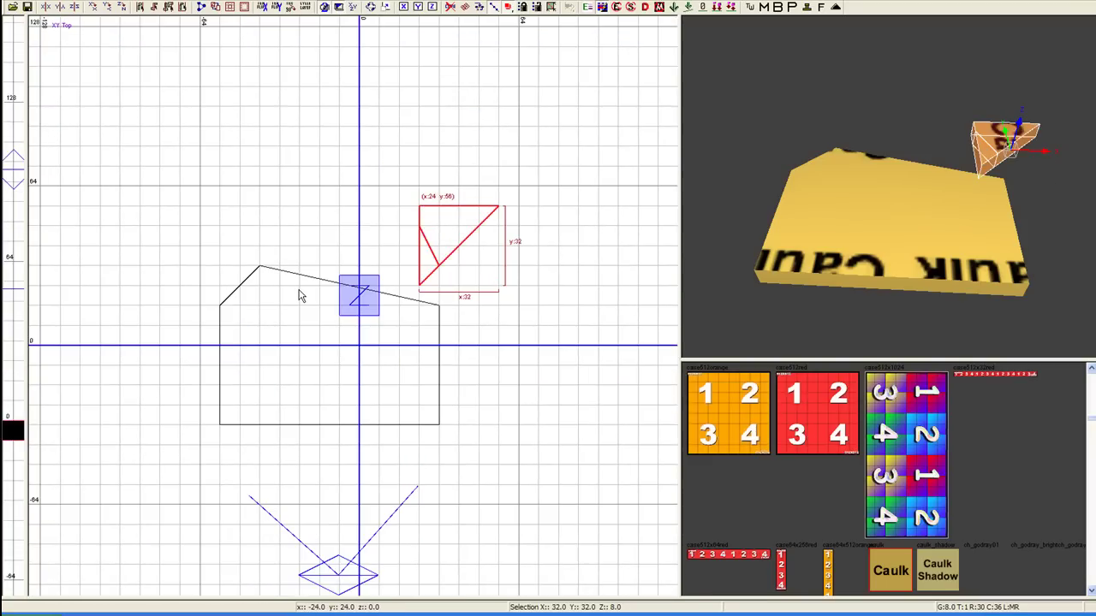
pyautogui.moveTo(481, 253)
pyautogui.mouseDown()
pyautogui.moveTo(484, 336)
pyautogui.moveTo(524, 280)
pyautogui.mouseUp()
# Flip the two triangle pieces along the X, Y and Z axes, and flip them back along Y and X
pyautogui.click(46, 11)
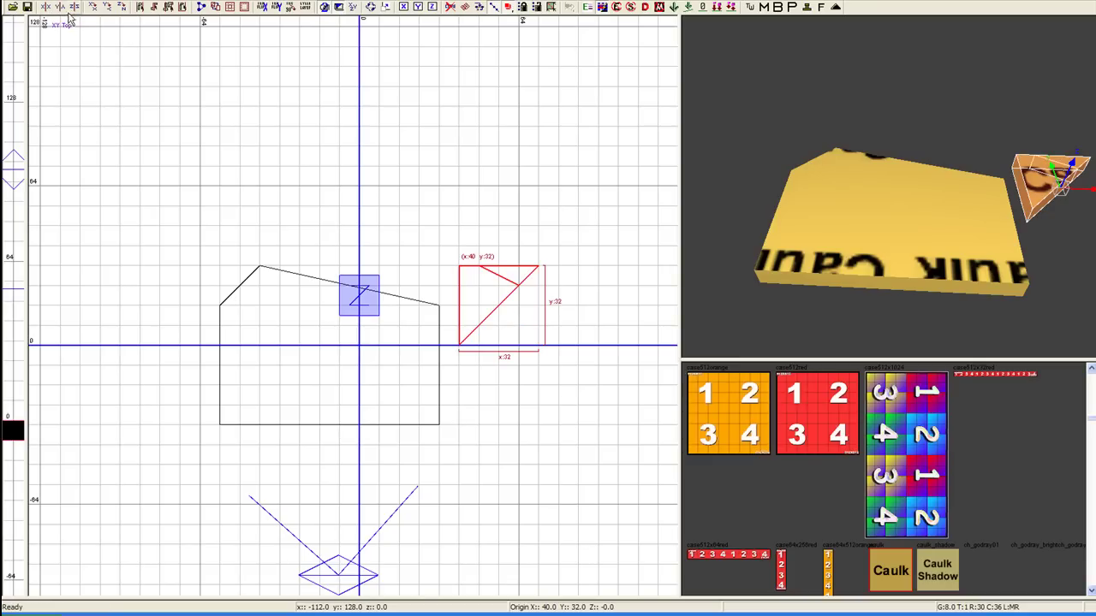
pyautogui.click(60, 7)
pyautogui.click(77, 9)
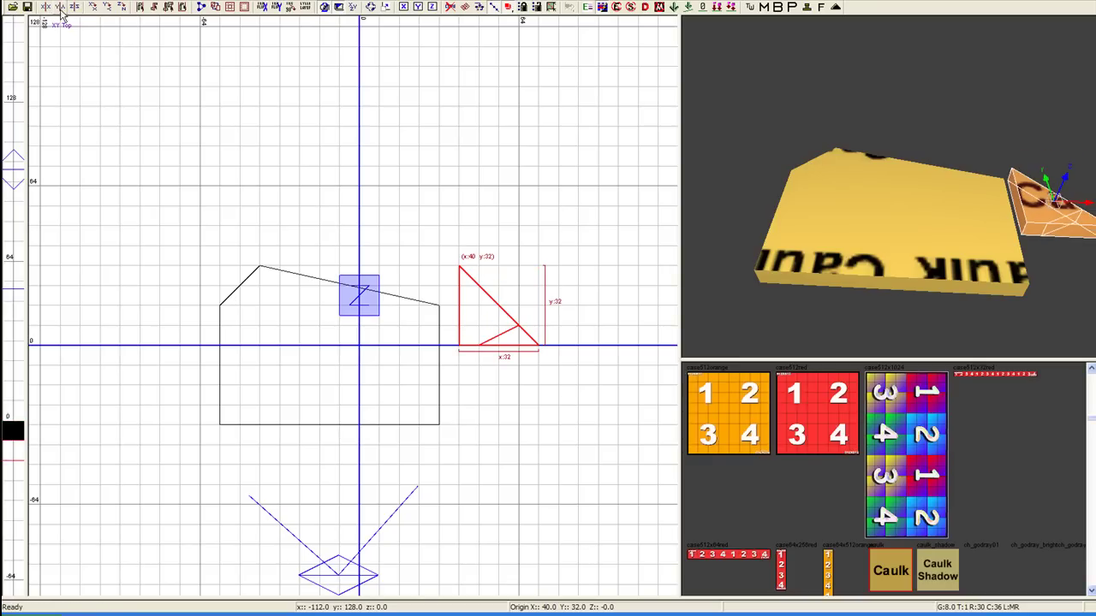
pyautogui.click(60, 8)
pyautogui.click(47, 8)
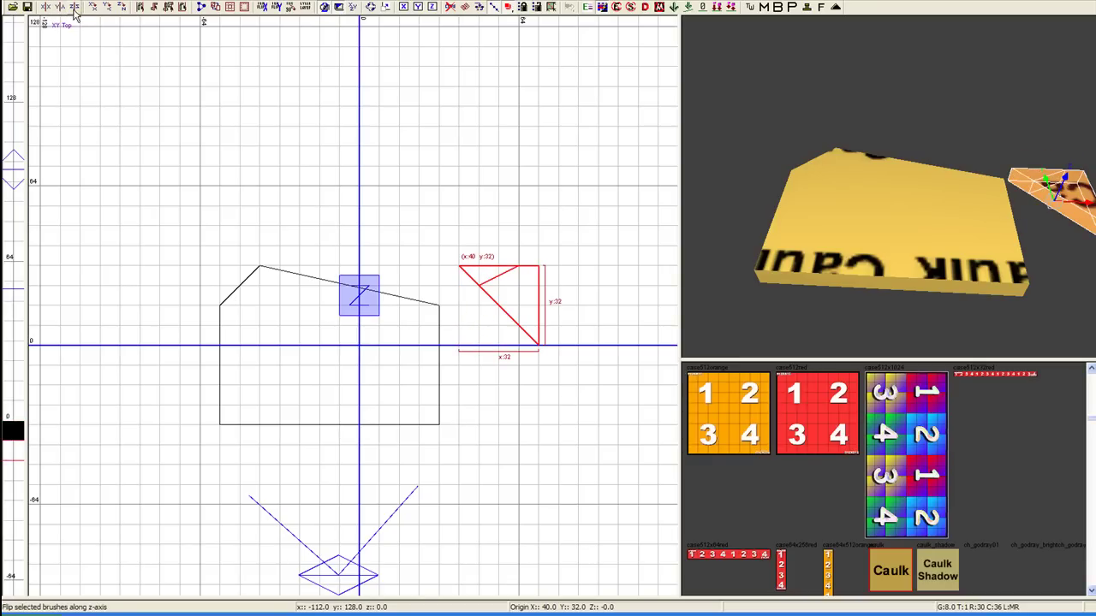